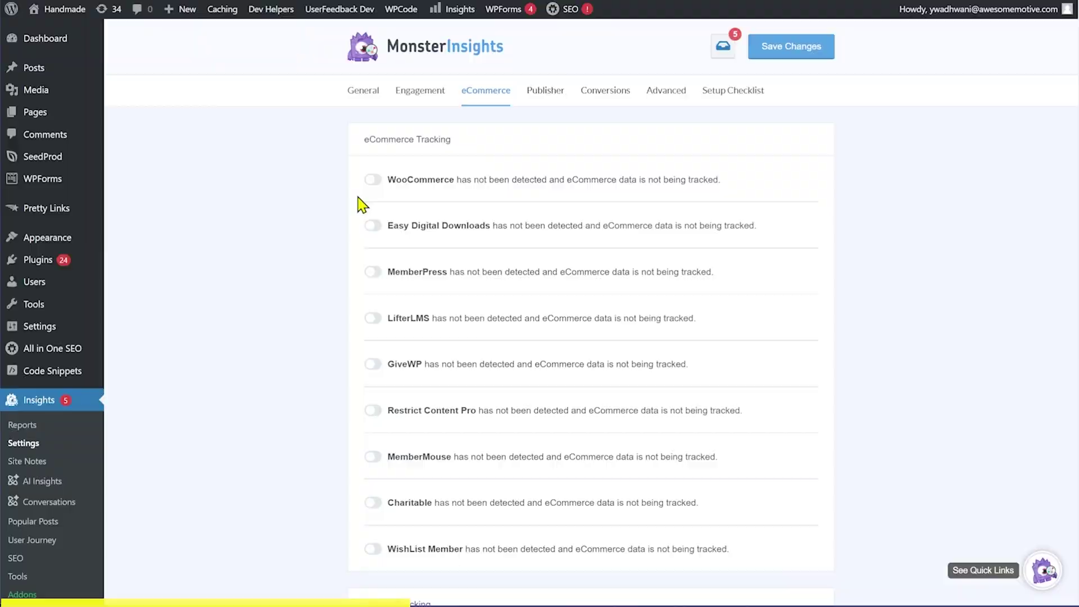
- Scroll down the MonsterInsights Overview report past the sessions chart
mouse_move(375, 187)
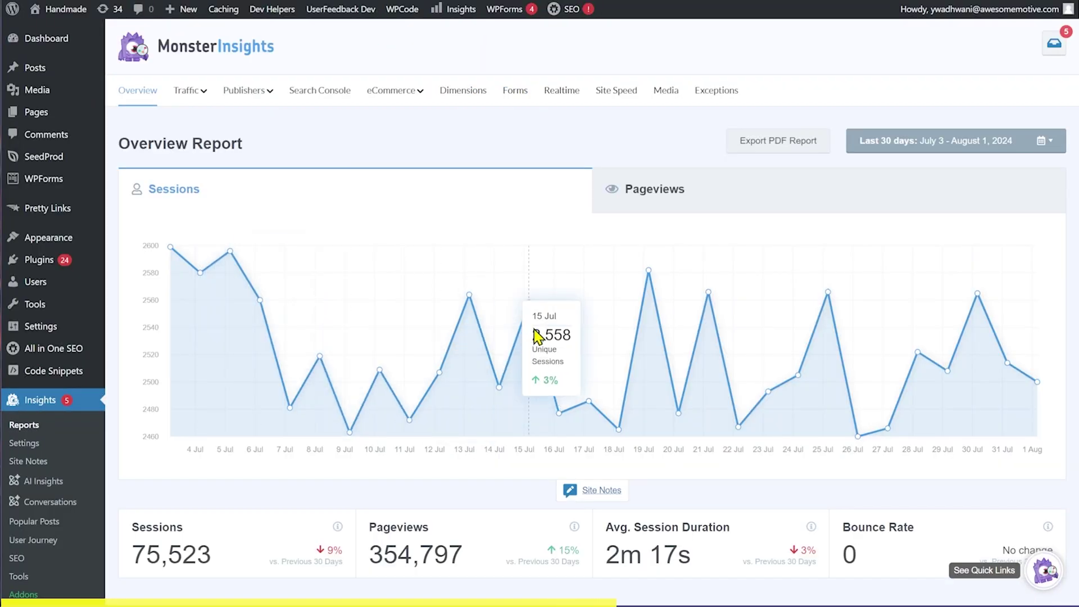
scroll(360, 407, down, 3)
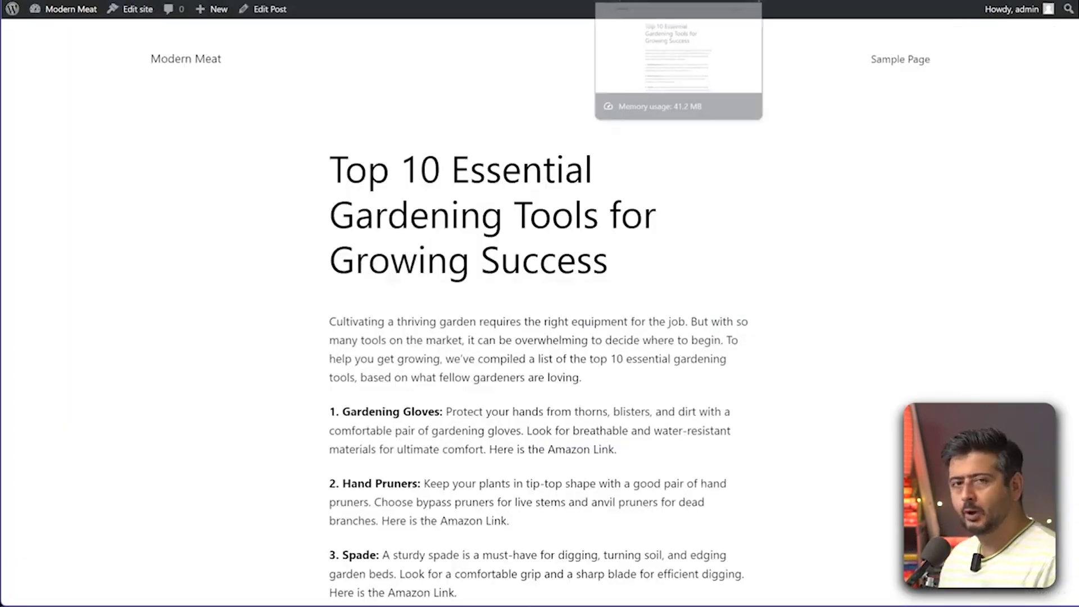
click(652, 4)
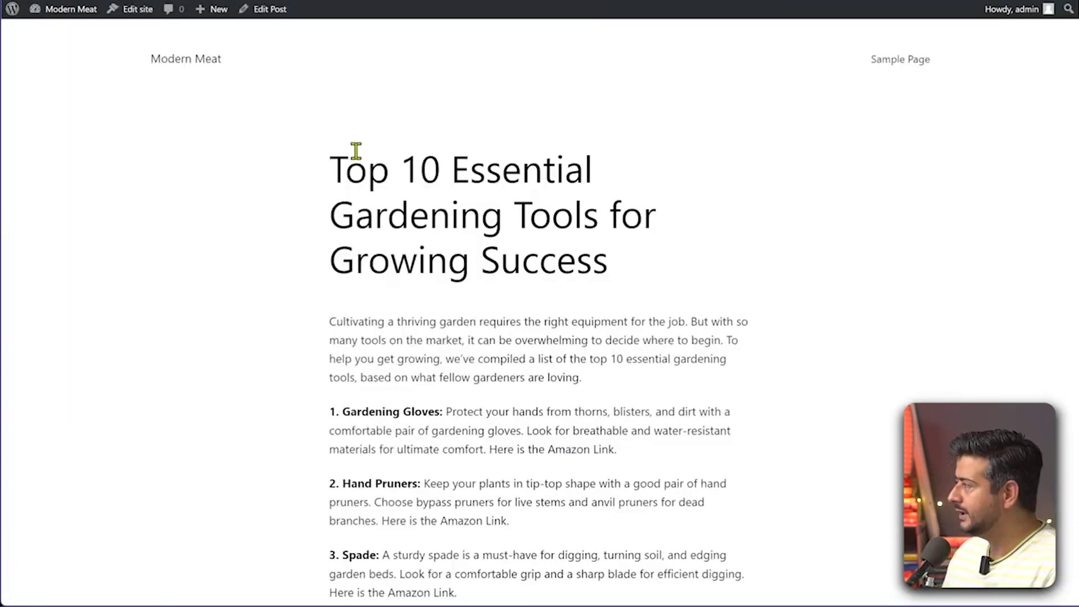
scroll(356, 151, down, 3)
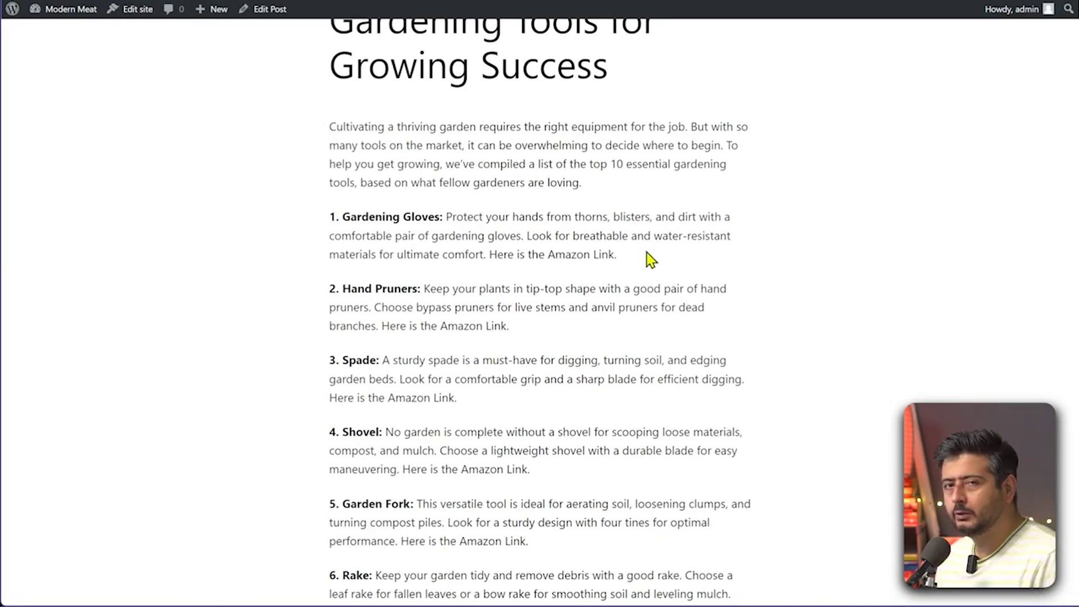
scroll(739, 253, down, 6)
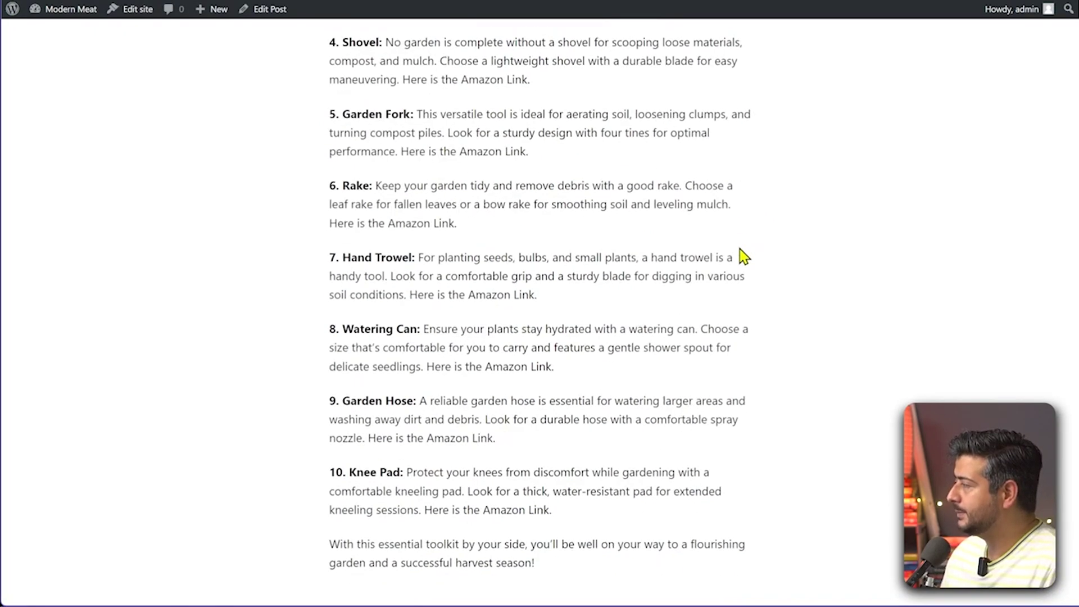
scroll(739, 253, down, 8)
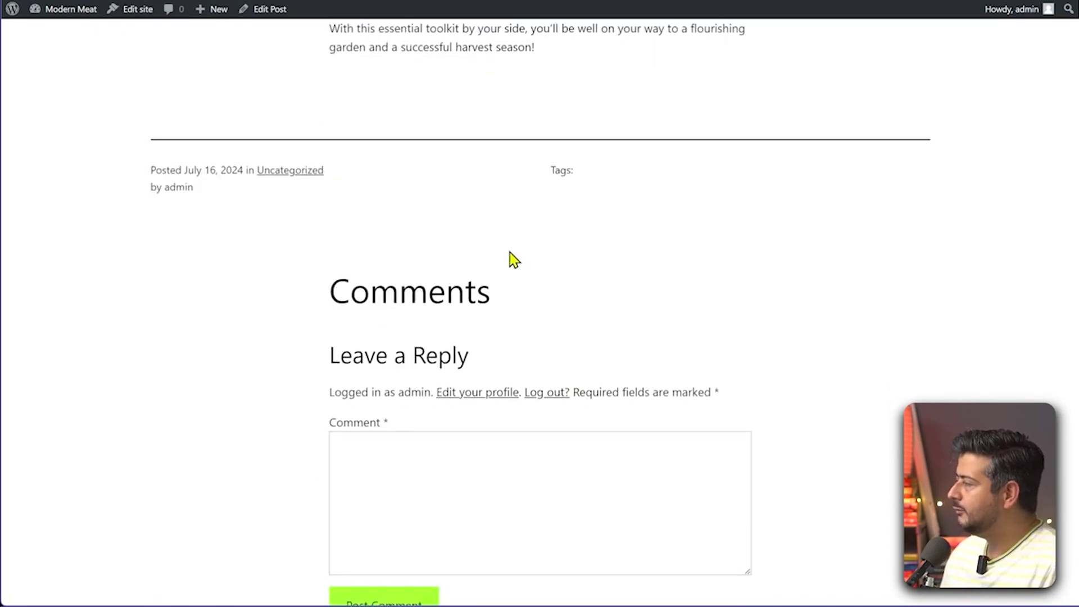
scroll(512, 256, up, 13)
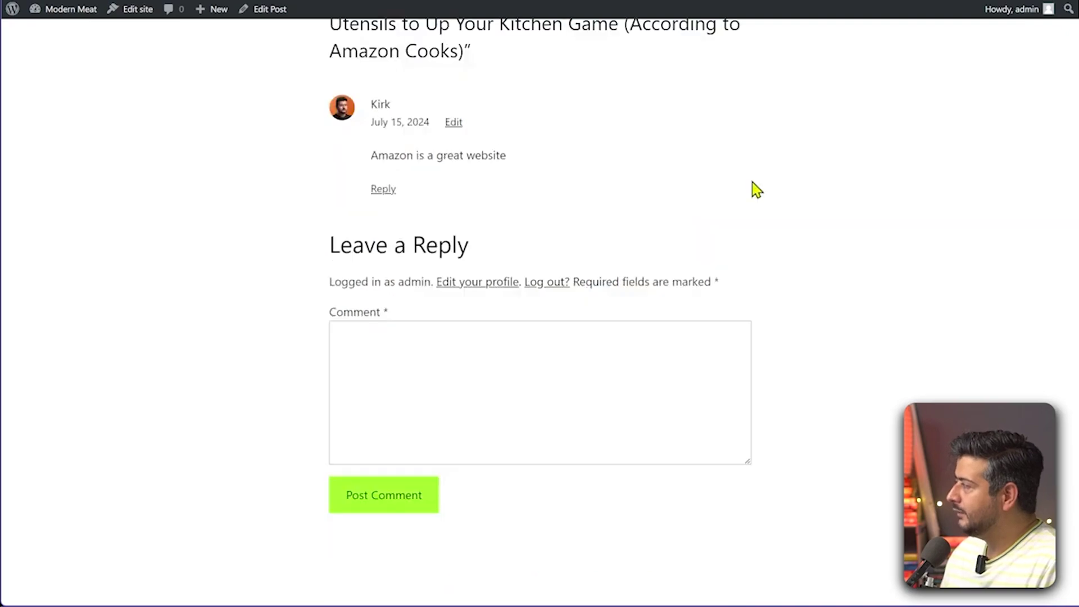
scroll(751, 187, up, 20)
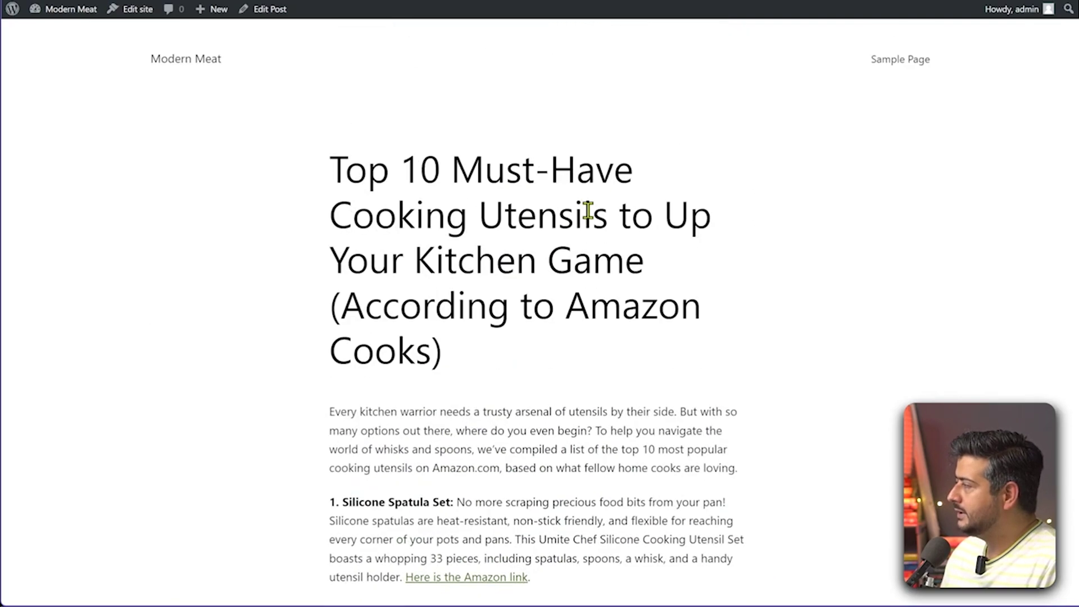
scroll(438, 229, down, 5)
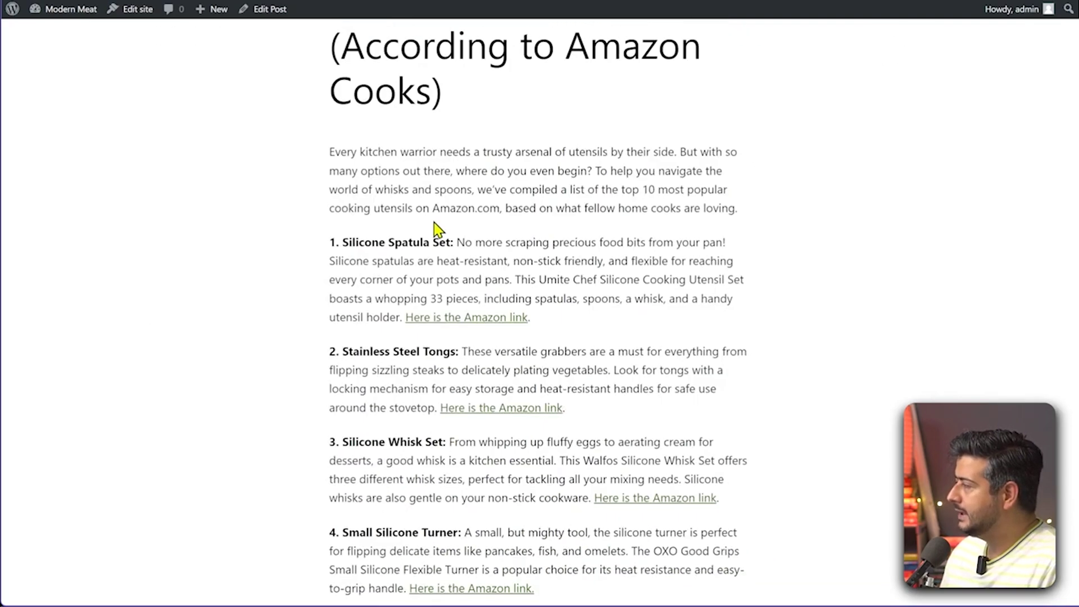
scroll(412, 232, down, 5)
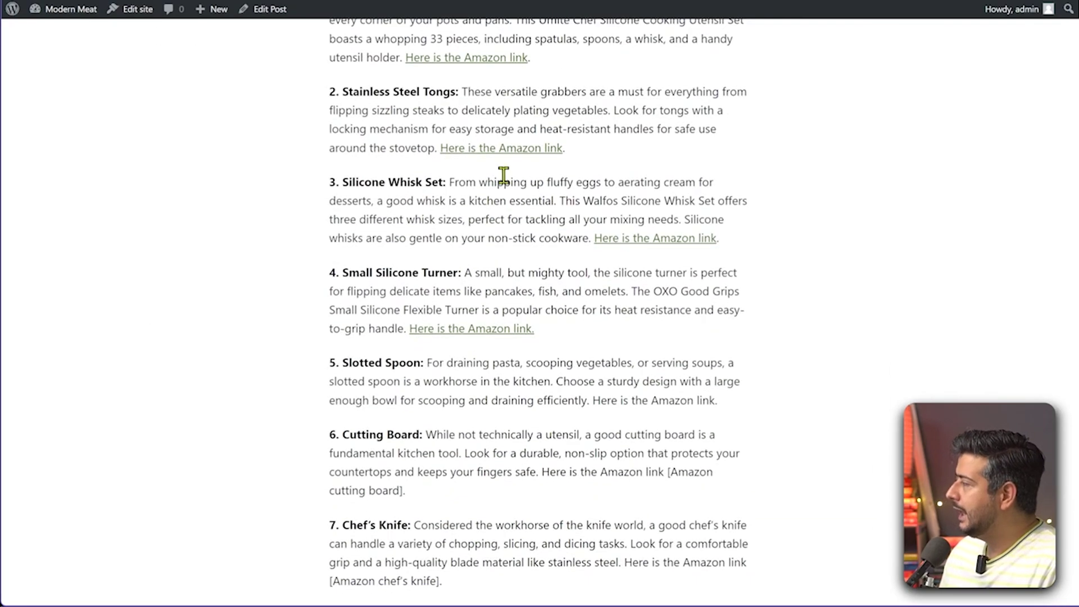
scroll(628, 258, down, 18)
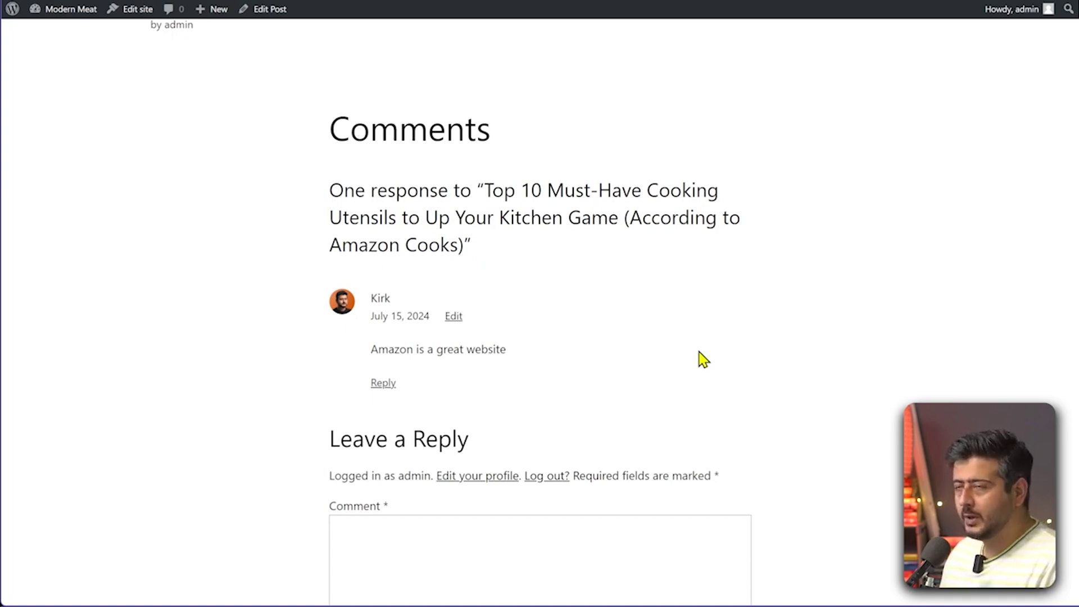
scroll(574, 152, up, 11)
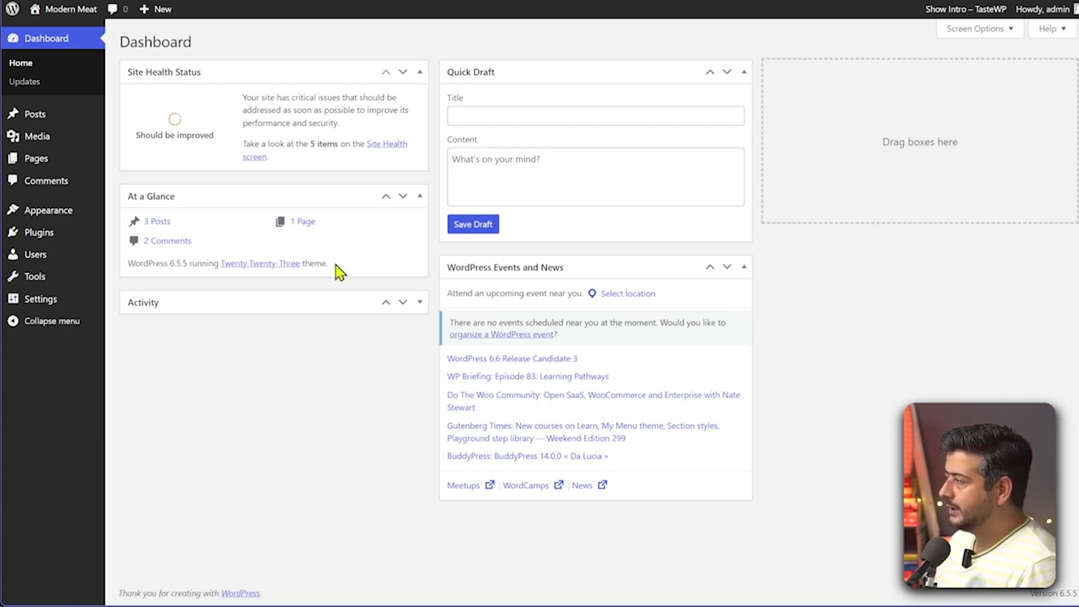
- Search the plugin directory for 'Search & Replace Everything by WPCode' and install it
mouse_move(55, 237)
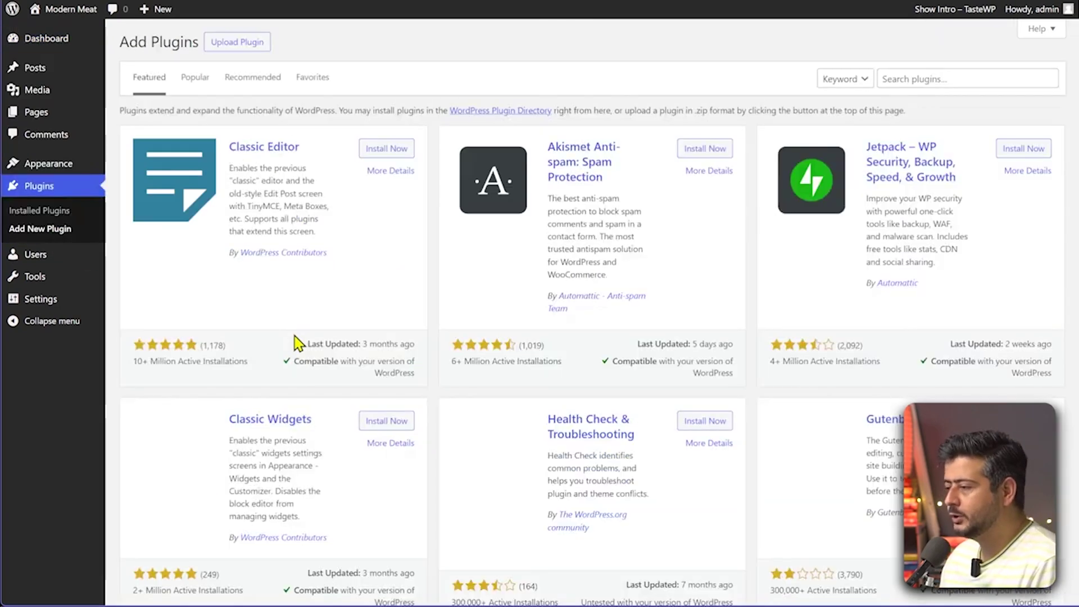
click(914, 81)
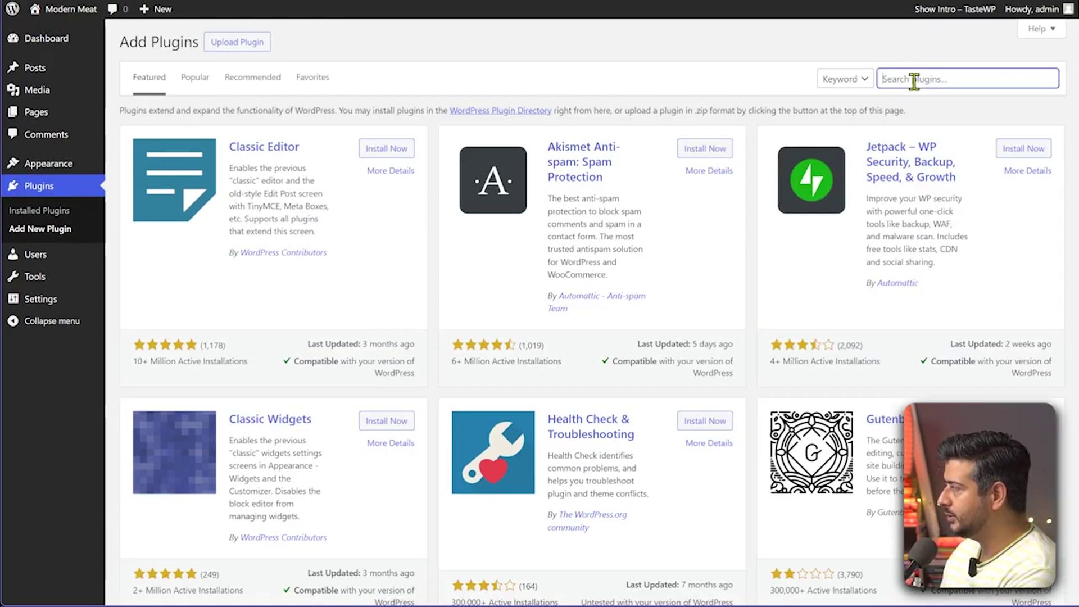
text(Search & Replace Everything by WPCode)
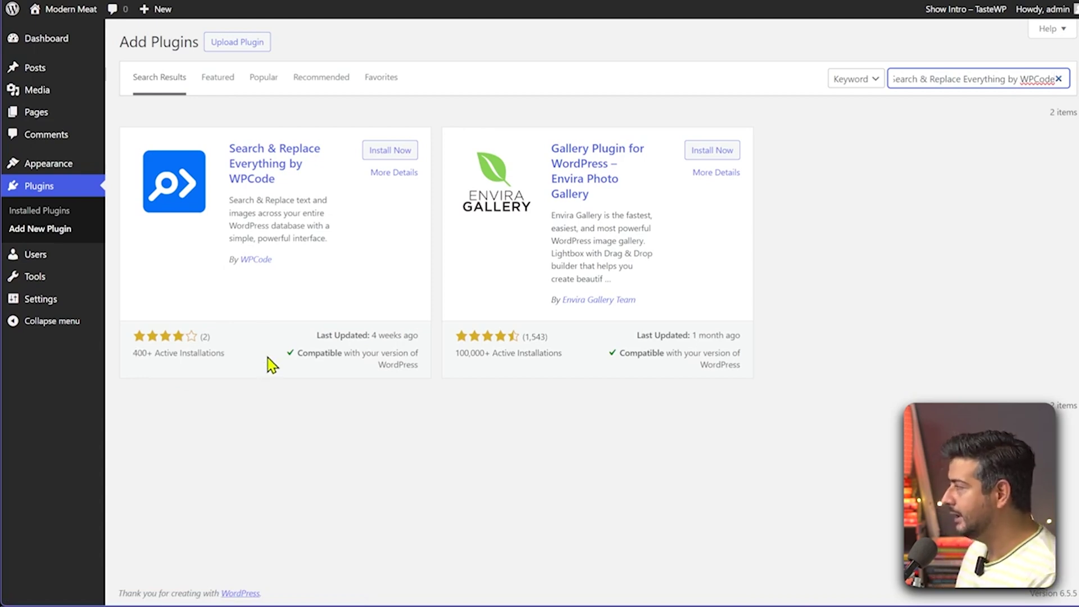
click(285, 434)
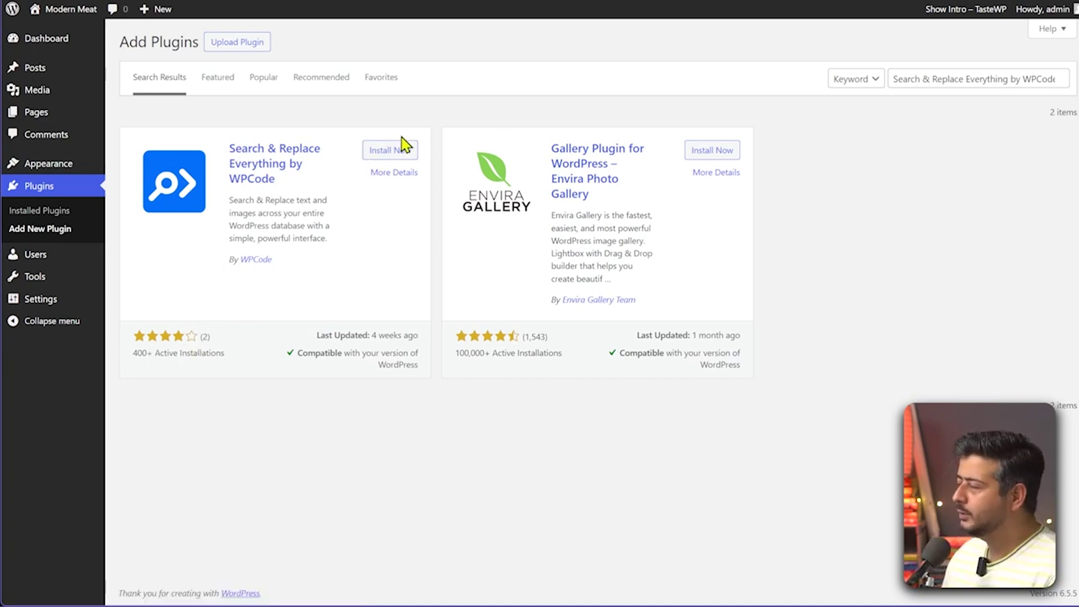
click(393, 155)
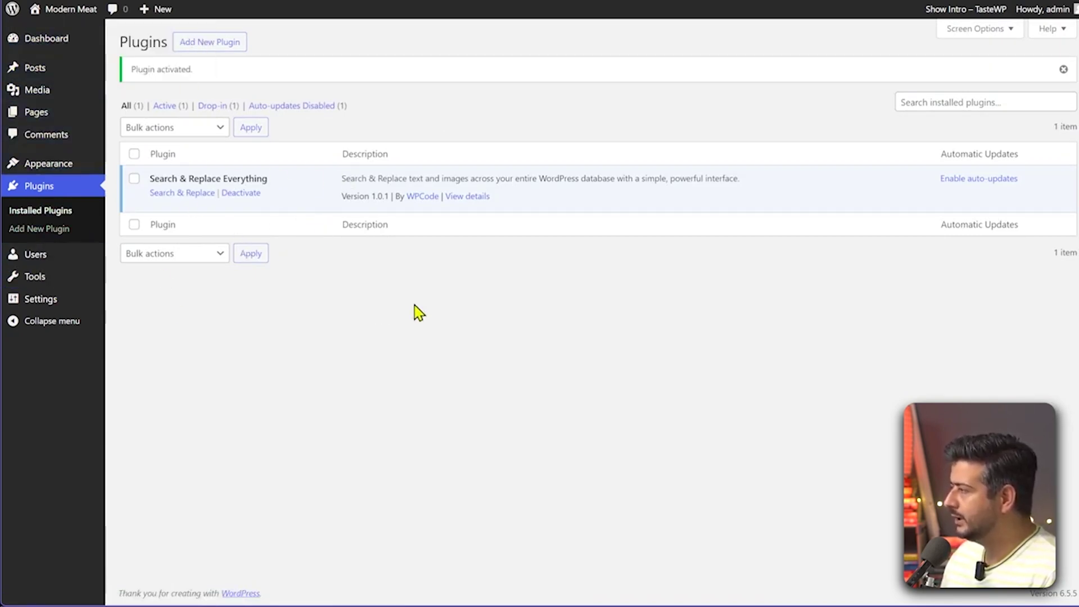
- Activate the newly installed Search & Replace Everything plugin
mouse_move(29, 281)
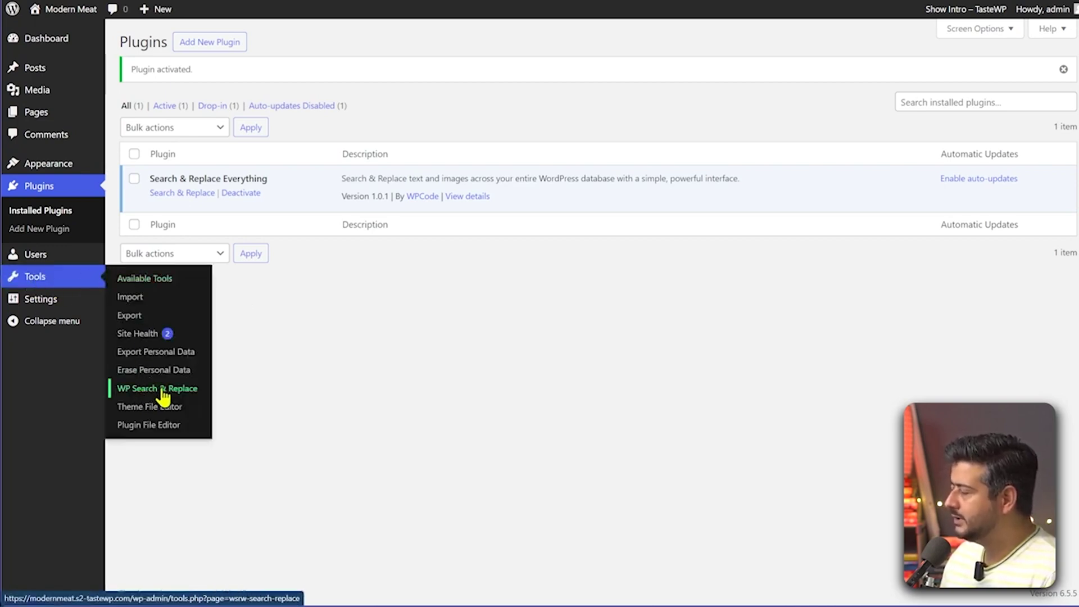
- Open the plugin's Search & Replace tool page and view its PRO-only History tab
click(189, 197)
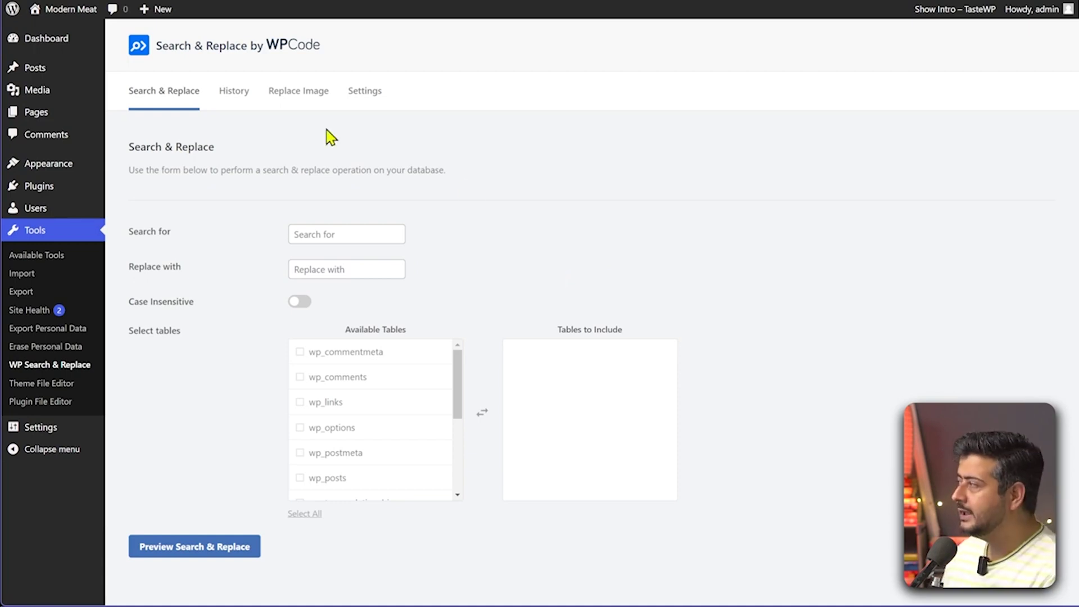
click(231, 96)
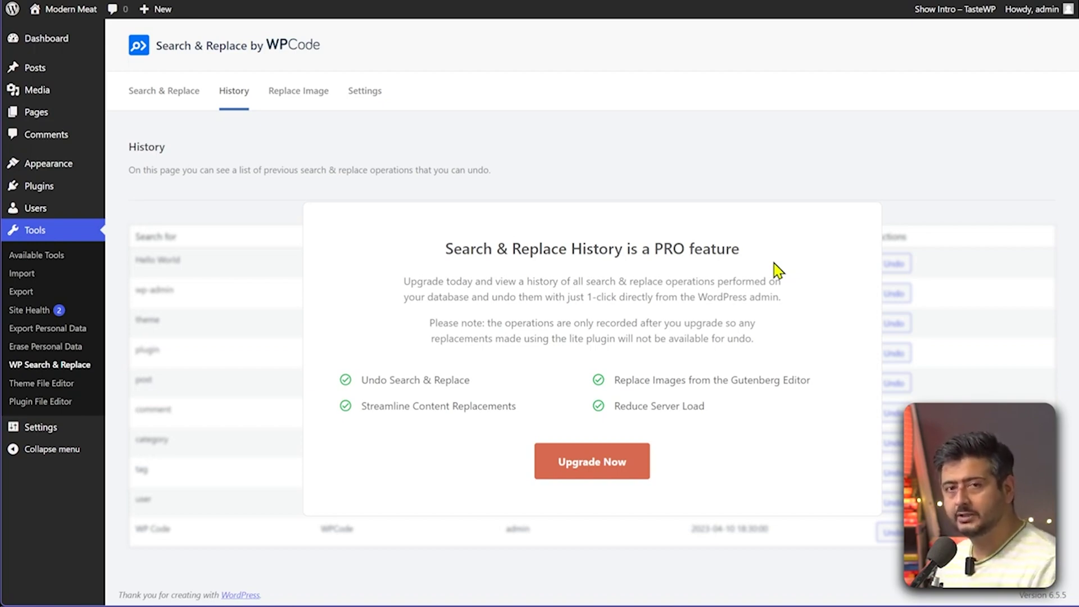
- Go back to the Search & Replace tab and put the cursor in the Search for field
click(185, 100)
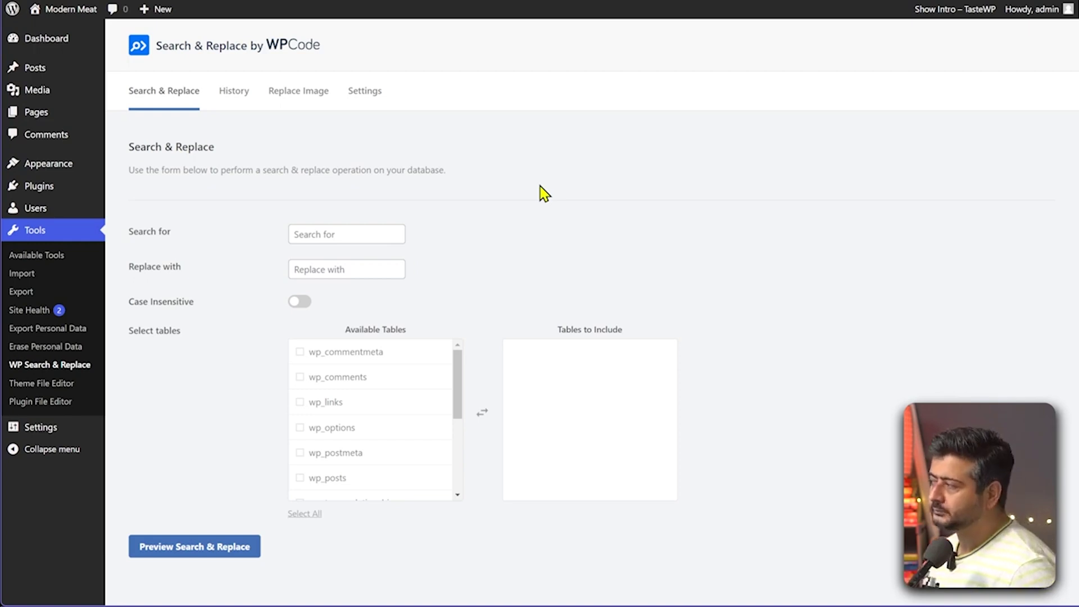
click(367, 234)
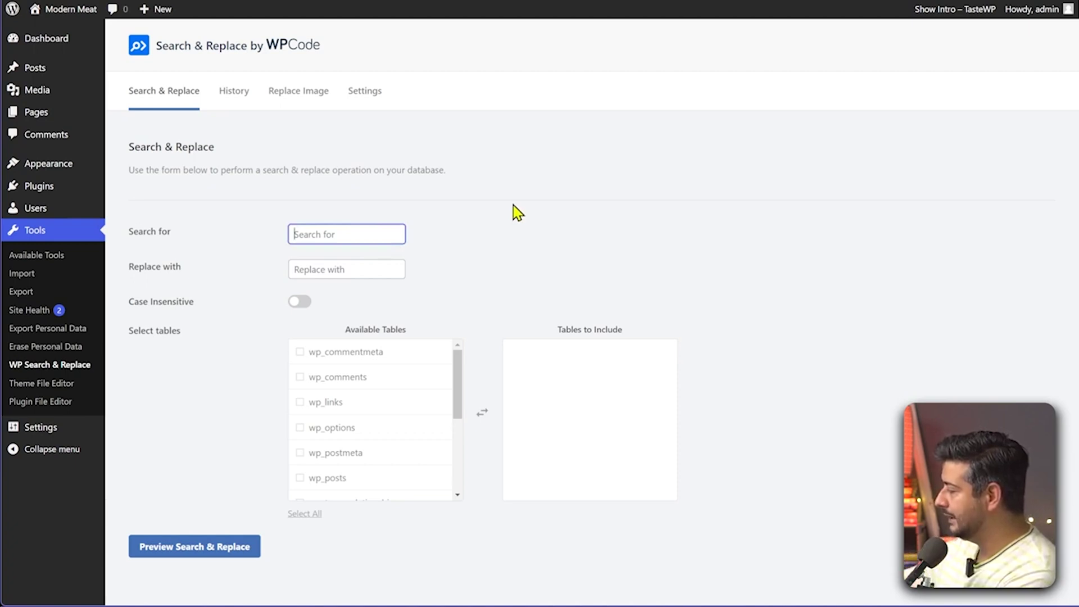
- Enter 'Amazon' as the search text and 'Nile' as the replacement, with Case Insensitive on
text(Amazon)
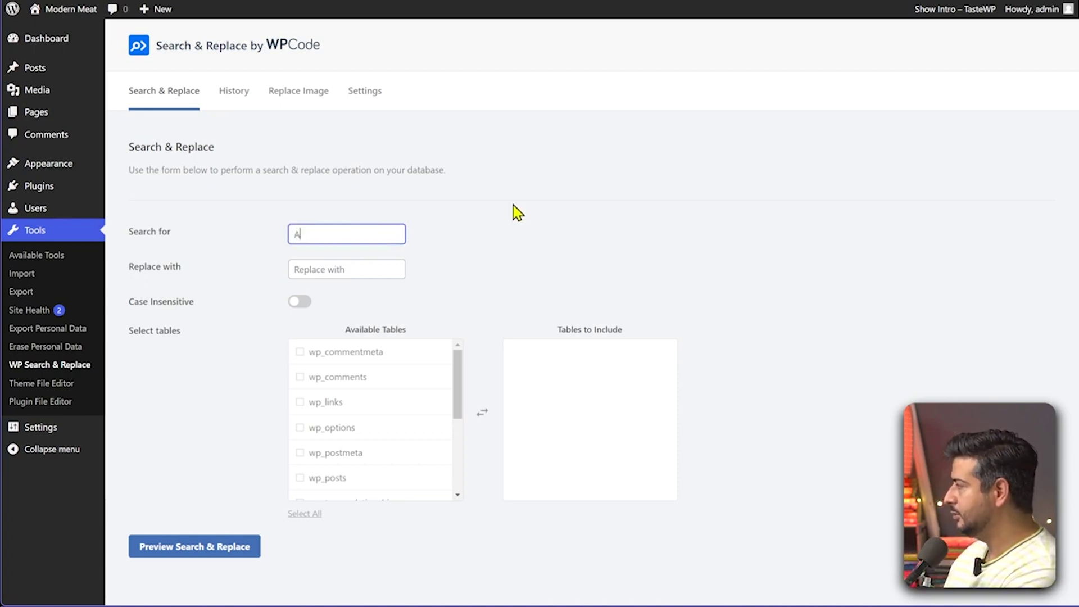
key(Tab)
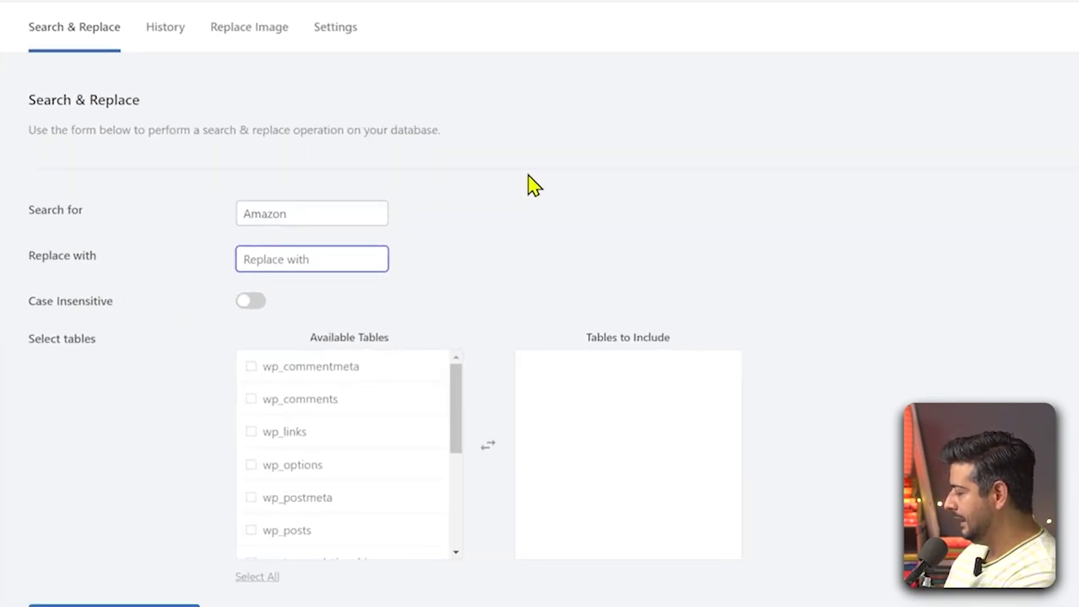
text(Nile)
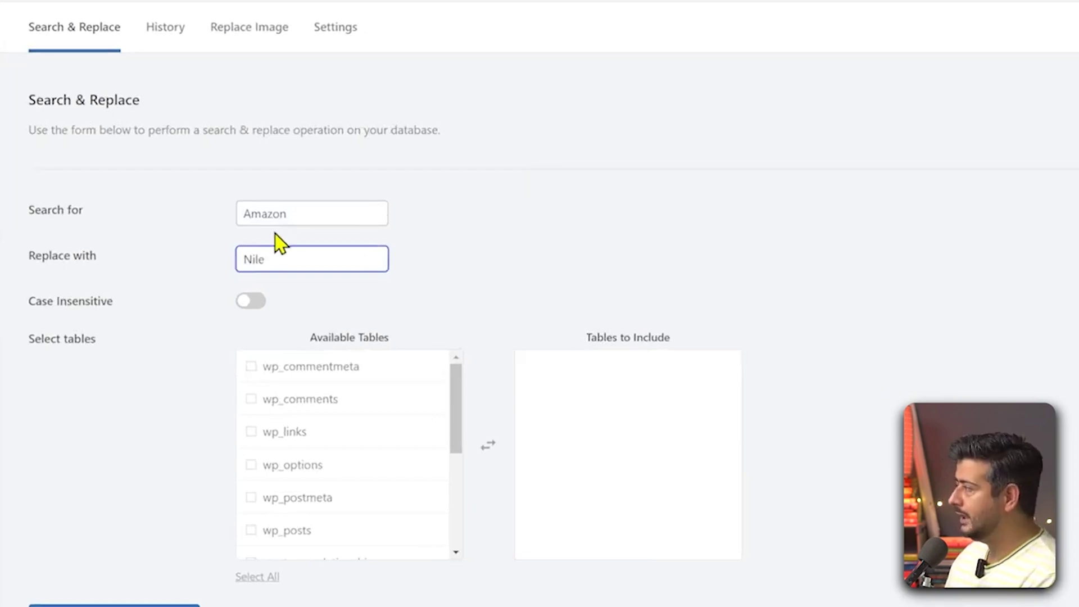
click(514, 188)
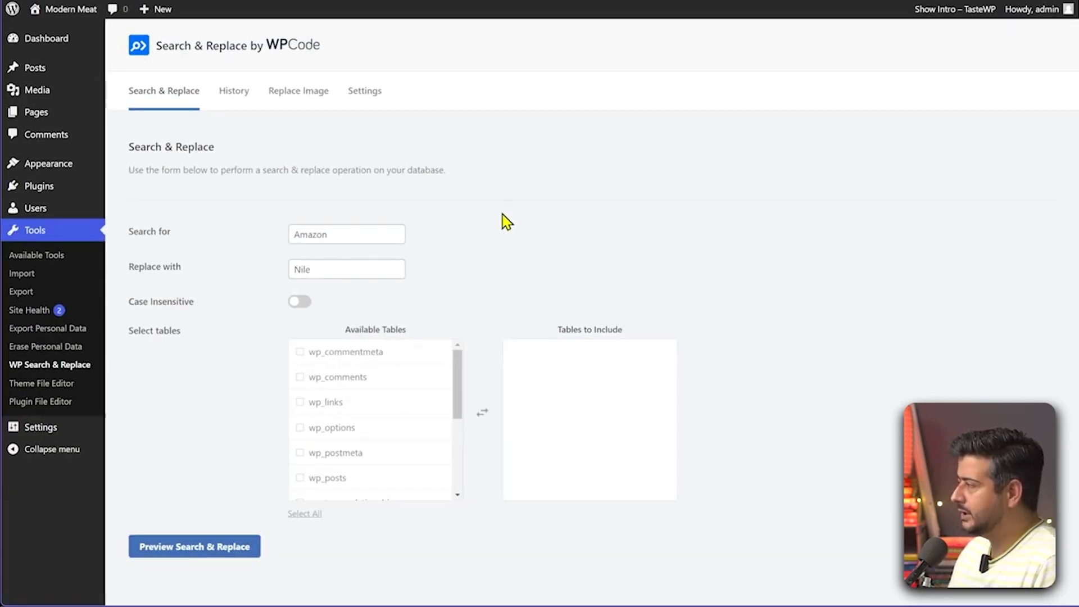
click(303, 303)
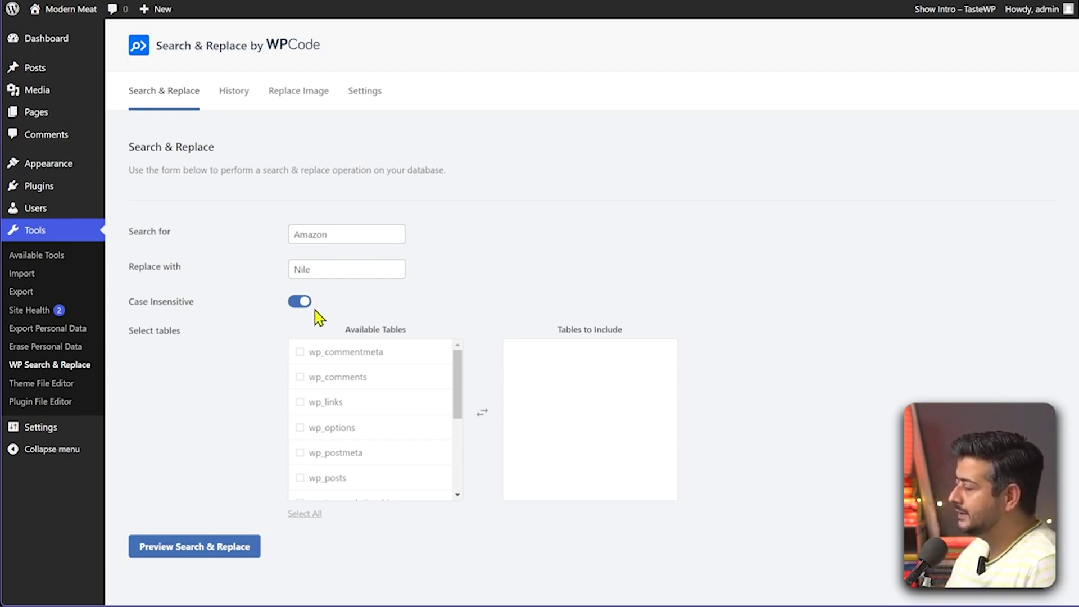
- Scroll down to the Available Tables list and move to its bottom
scroll(736, 252, down, 1)
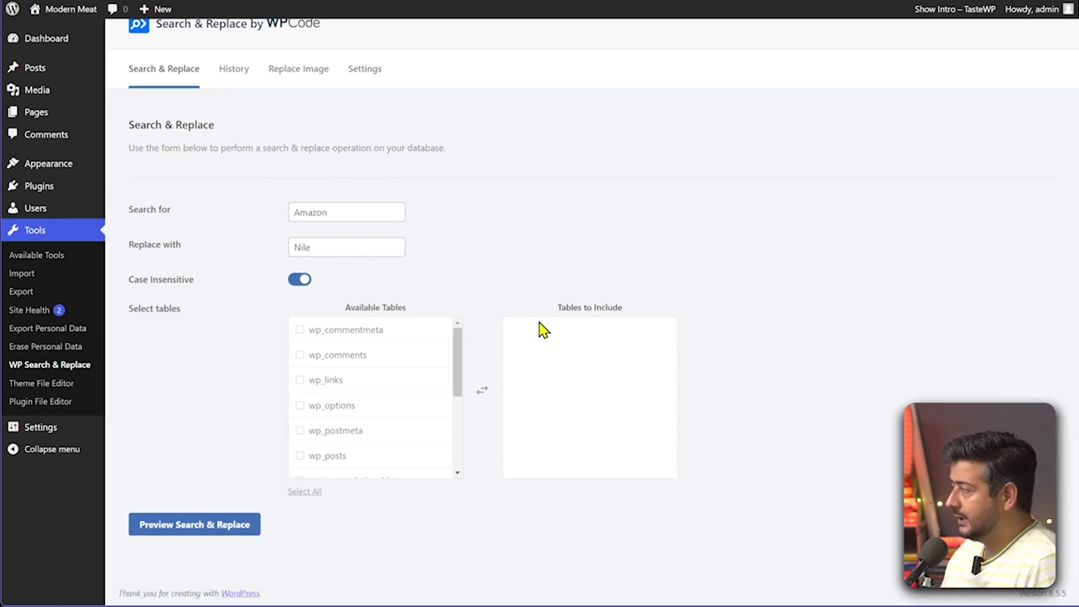
mouse_move(458, 352)
mouse_down()
mouse_move(460, 423)
mouse_move(458, 345)
mouse_up()
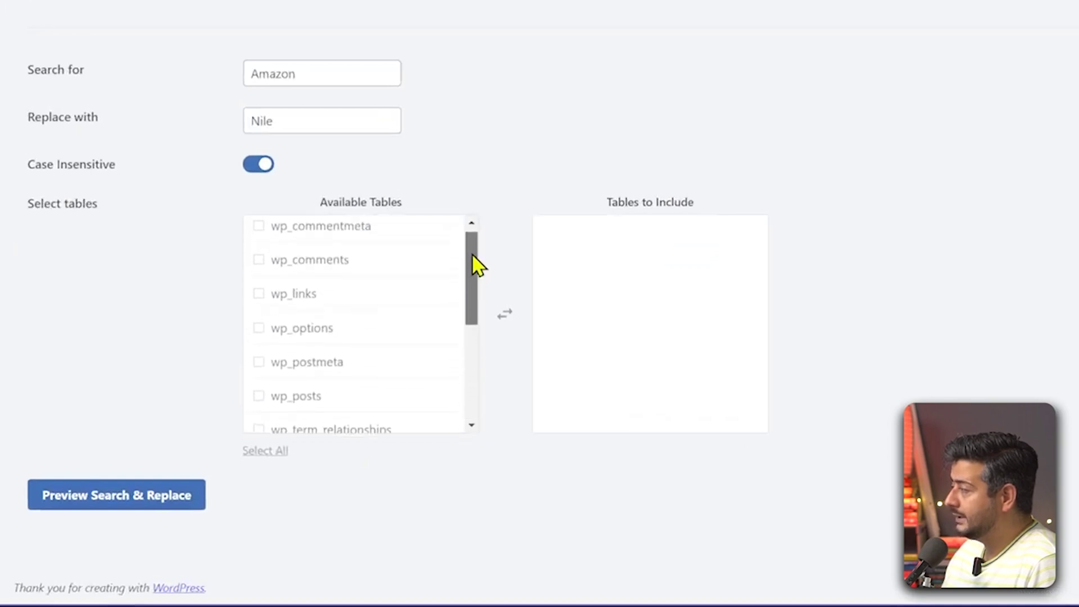
drag(475, 264, 583, 173)
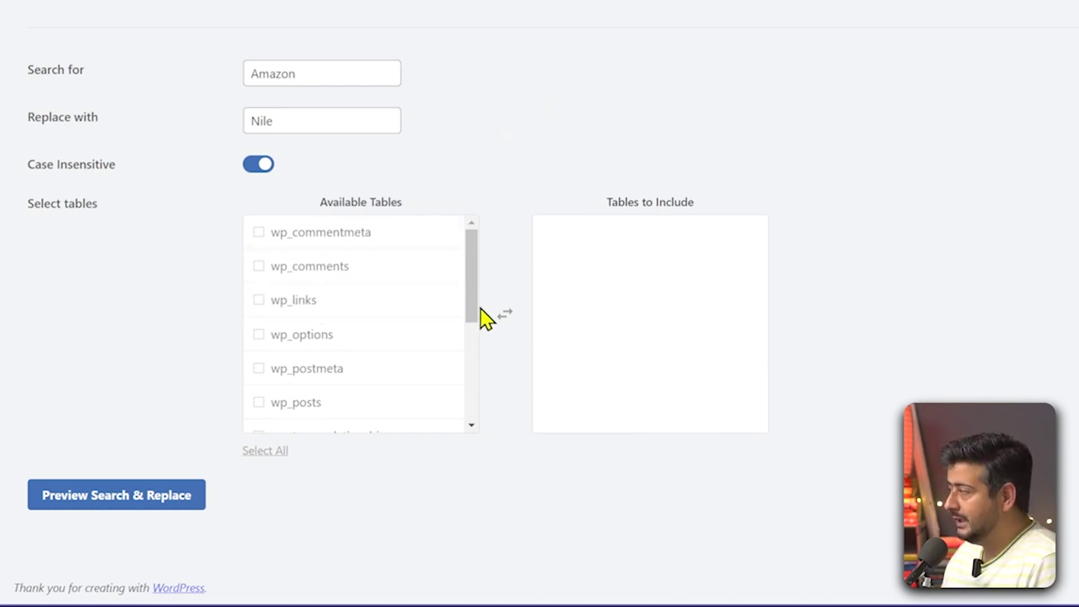
drag(477, 270, 476, 294)
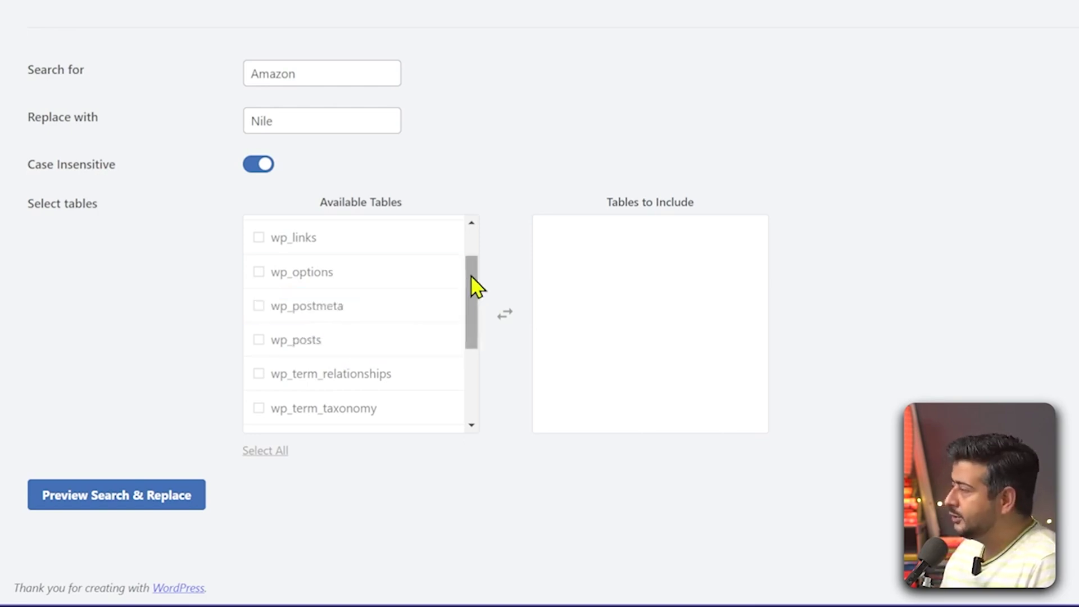
drag(473, 284, 470, 349)
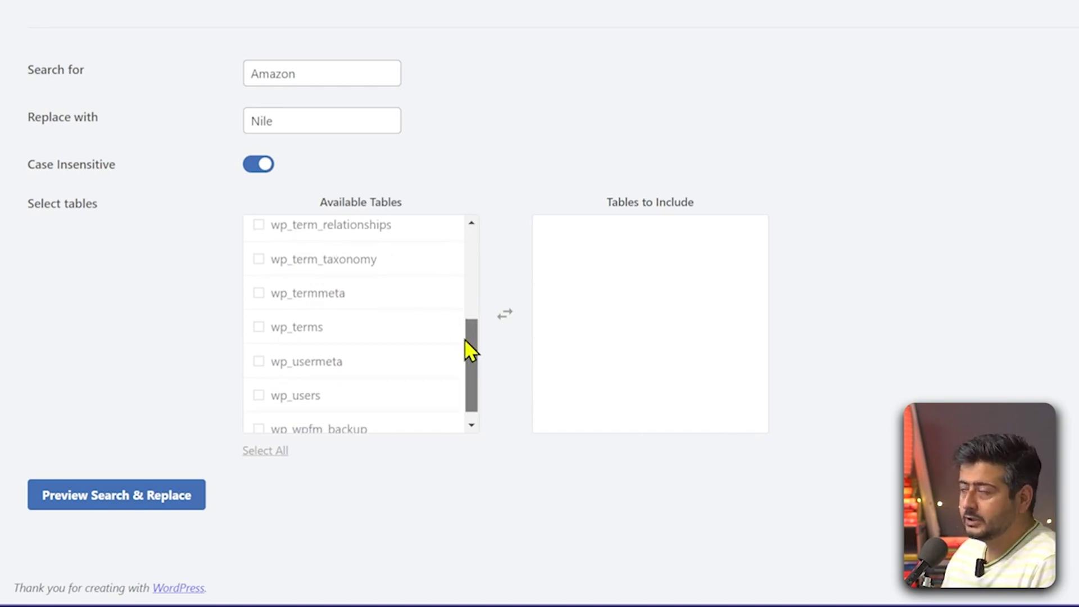
drag(465, 339, 468, 364)
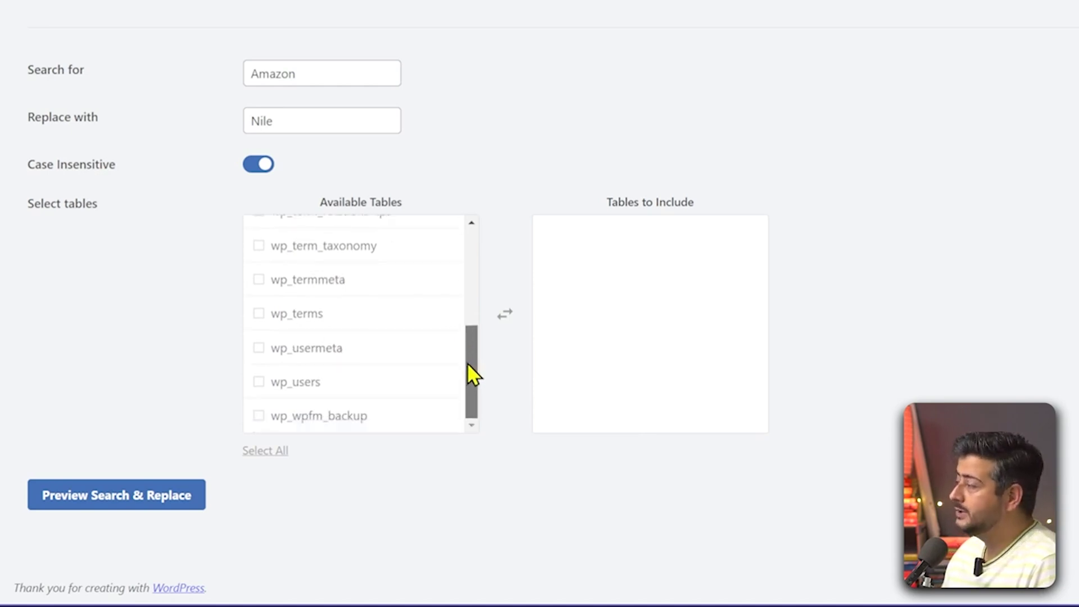
- Include wp_wpfm_backup, wp_users, wp_usermeta, wp_terms, wp_termmeta, wp_term_taxonomy, wp_term_relationships and wp_posts
click(260, 417)
click(260, 384)
click(259, 349)
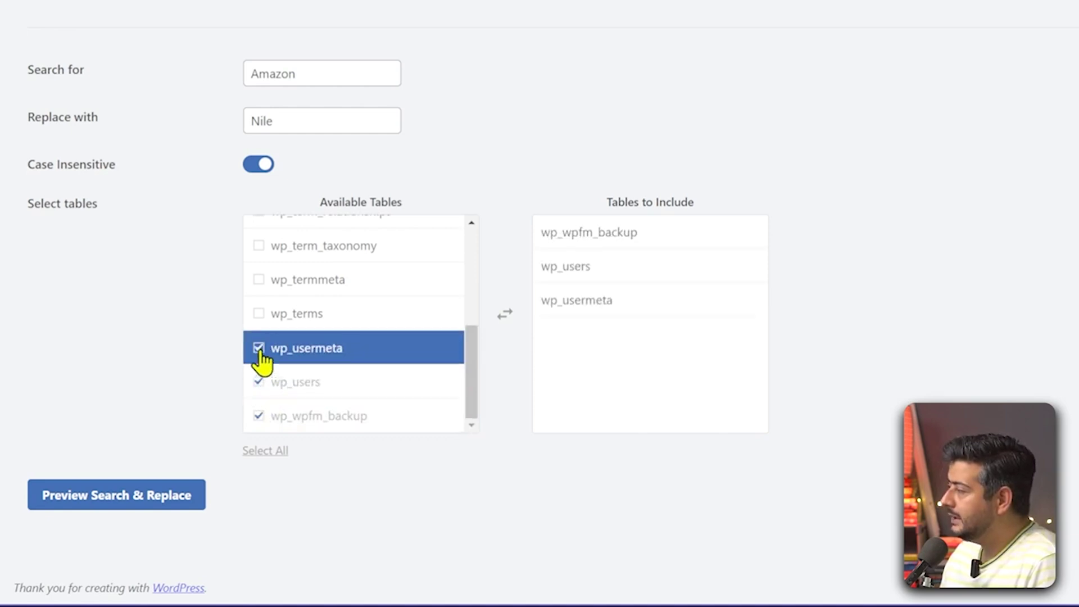
click(259, 314)
click(259, 281)
scroll(260, 289, up, 2)
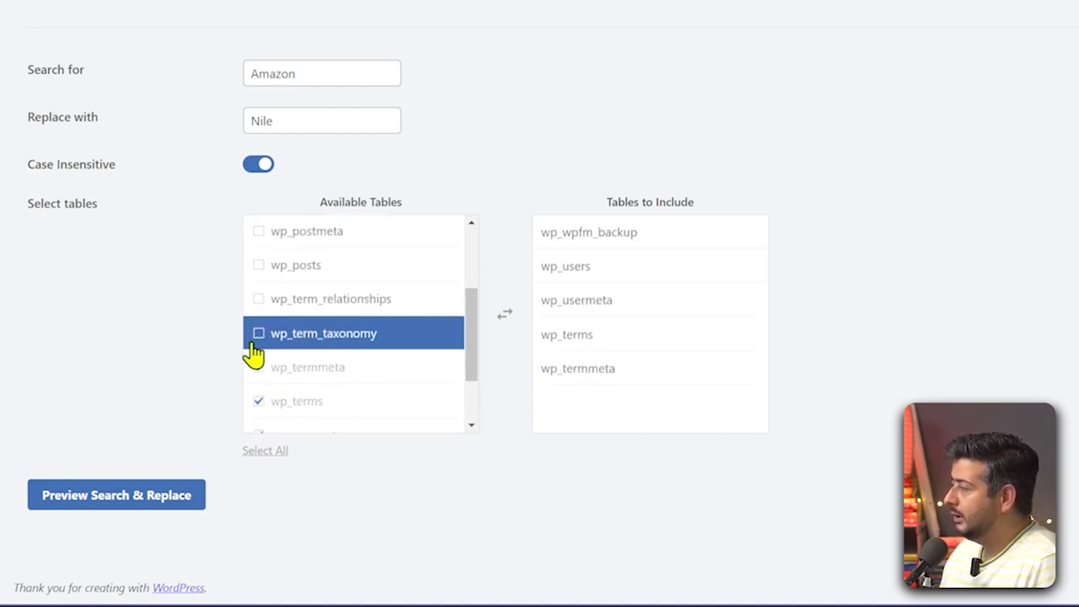
click(259, 334)
click(259, 303)
click(258, 264)
- Include wp_postmeta, wp_options, wp_links, wp_comments and wp_commentmeta tables
scroll(264, 337, up, 3)
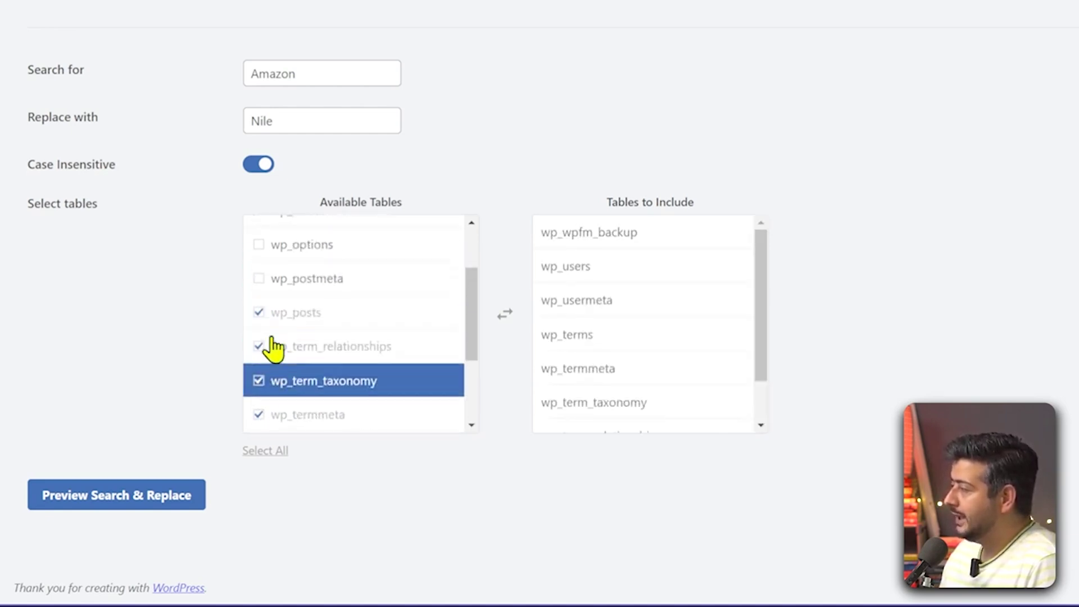
click(259, 369)
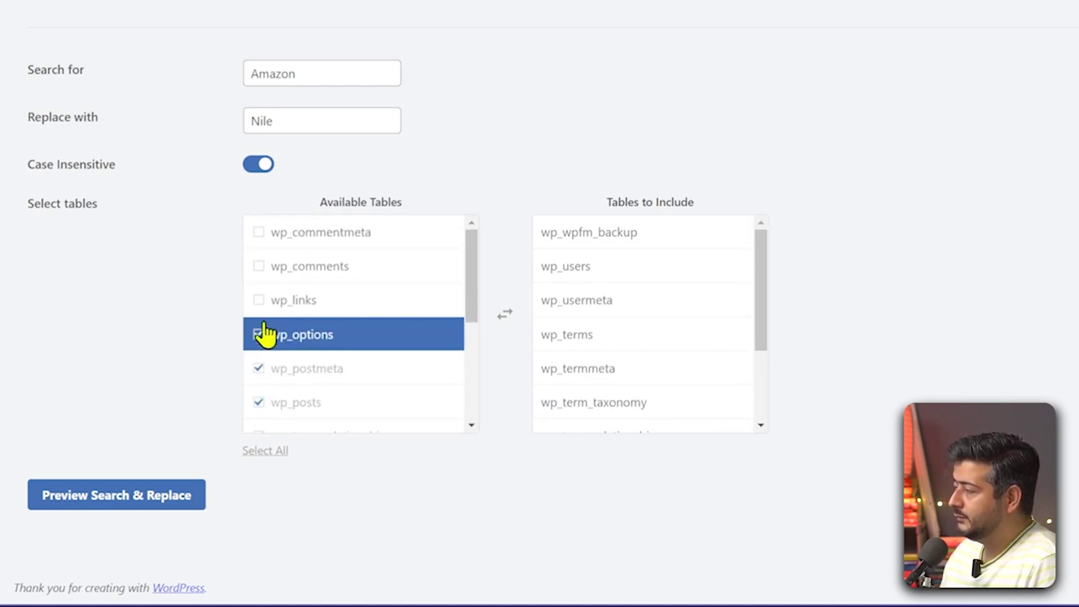
click(259, 334)
click(259, 300)
click(260, 270)
click(258, 233)
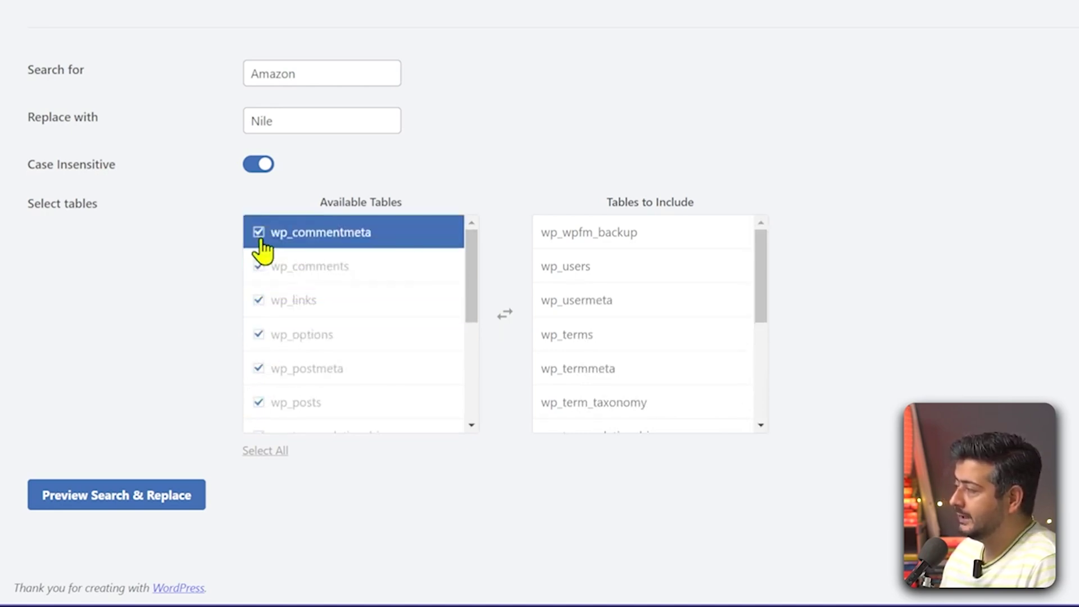
scroll(264, 247, up, 1)
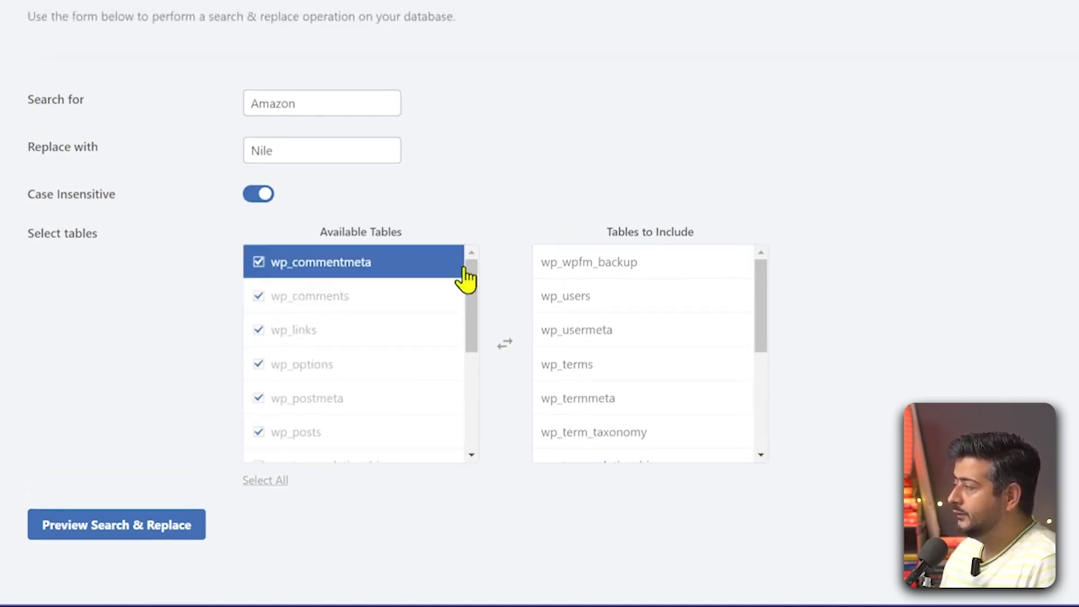
- Review the Tables to Include list and preview the Amazon-to-Nile replacements
drag(473, 277, 482, 380)
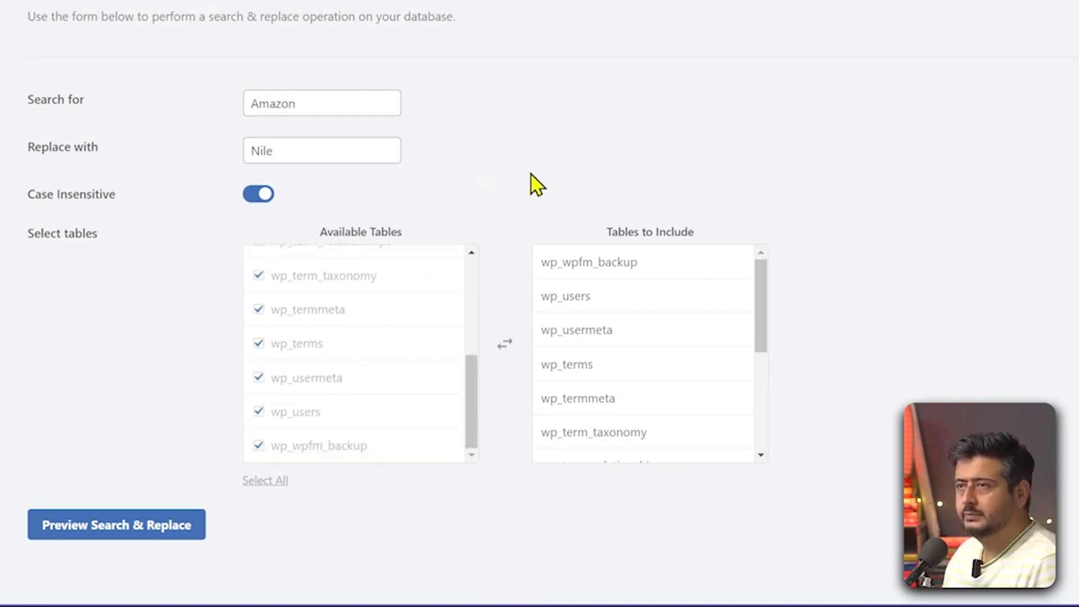
drag(477, 404, 469, 357)
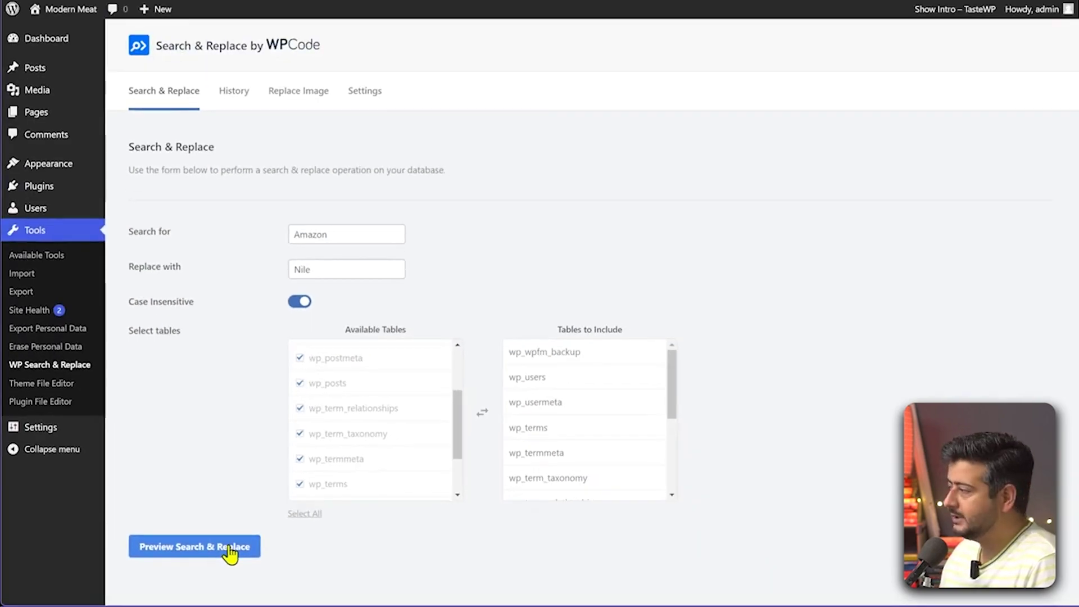
click(229, 547)
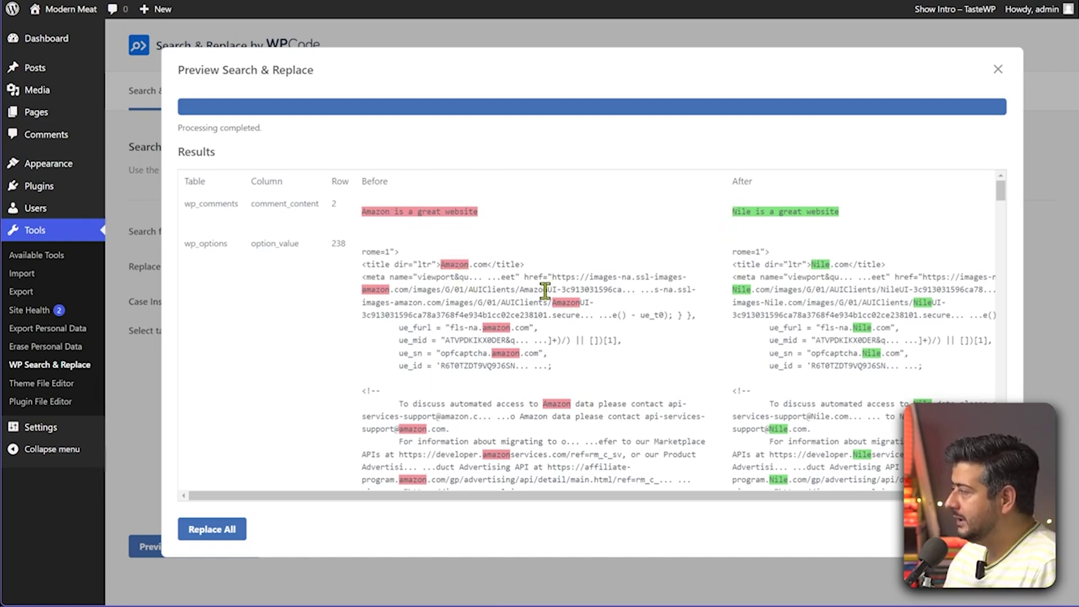
- Scroll through the preview results, then choose Replace All
scroll(556, 289, down, 3)
scroll(560, 290, down, 4)
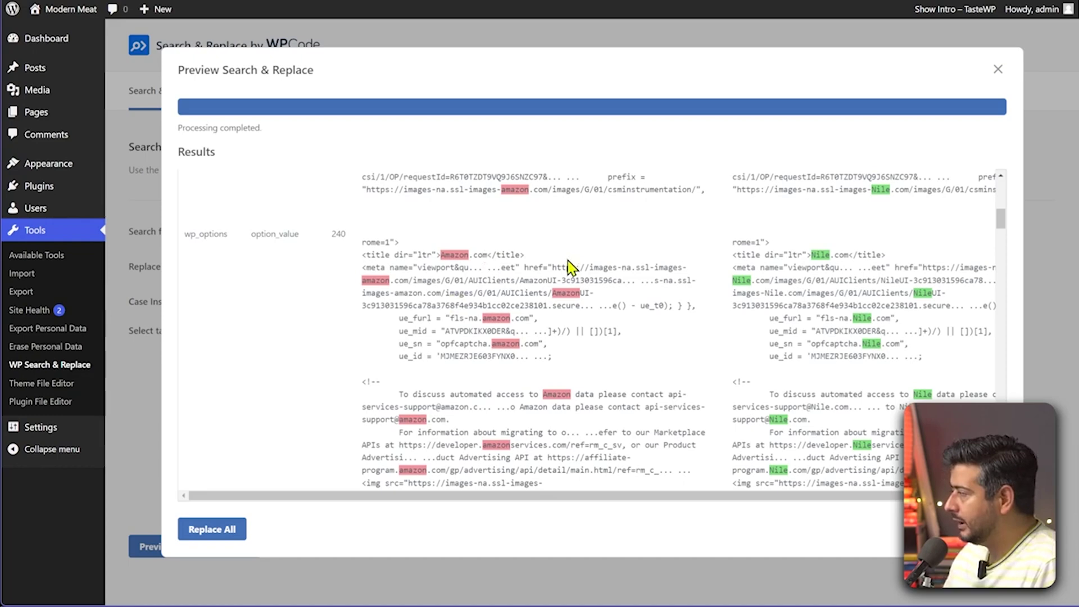
scroll(571, 267, down, 4)
scroll(571, 267, down, 3)
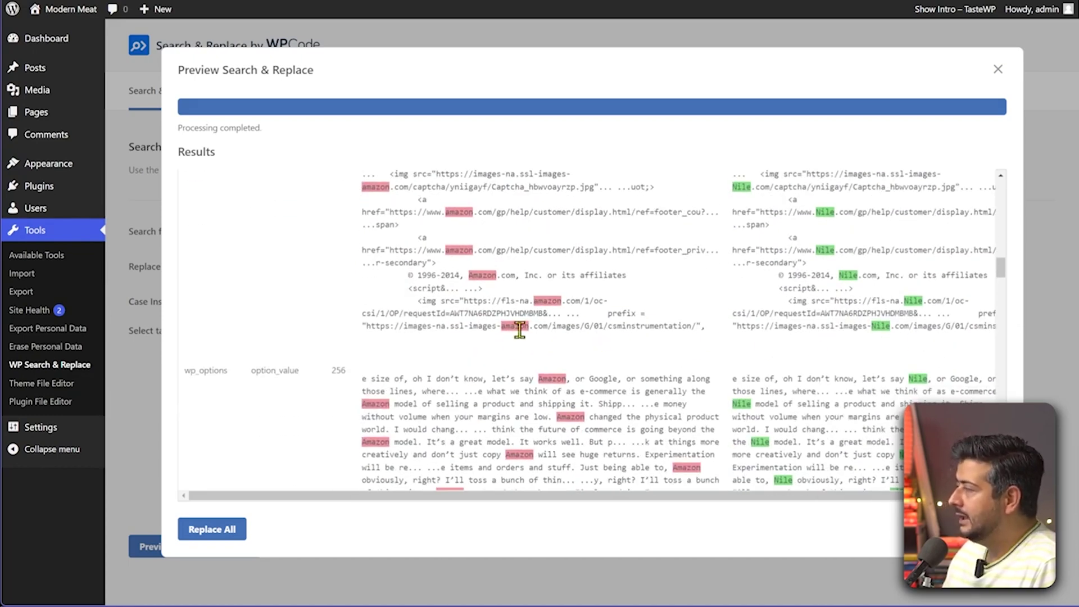
scroll(701, 360, down, 1)
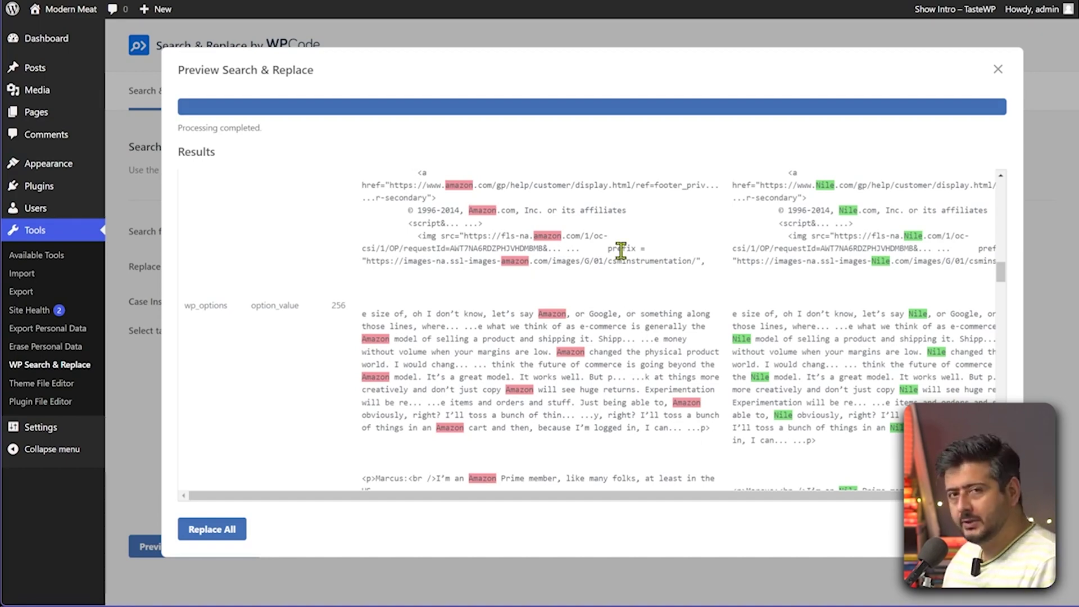
scroll(620, 251, down, 6)
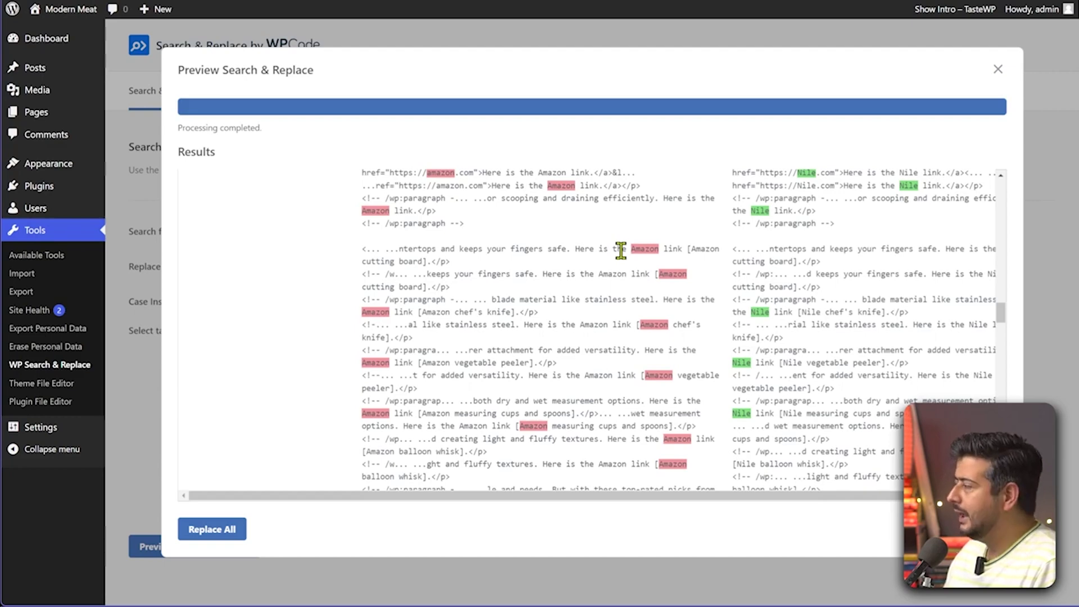
scroll(603, 298, down, 10)
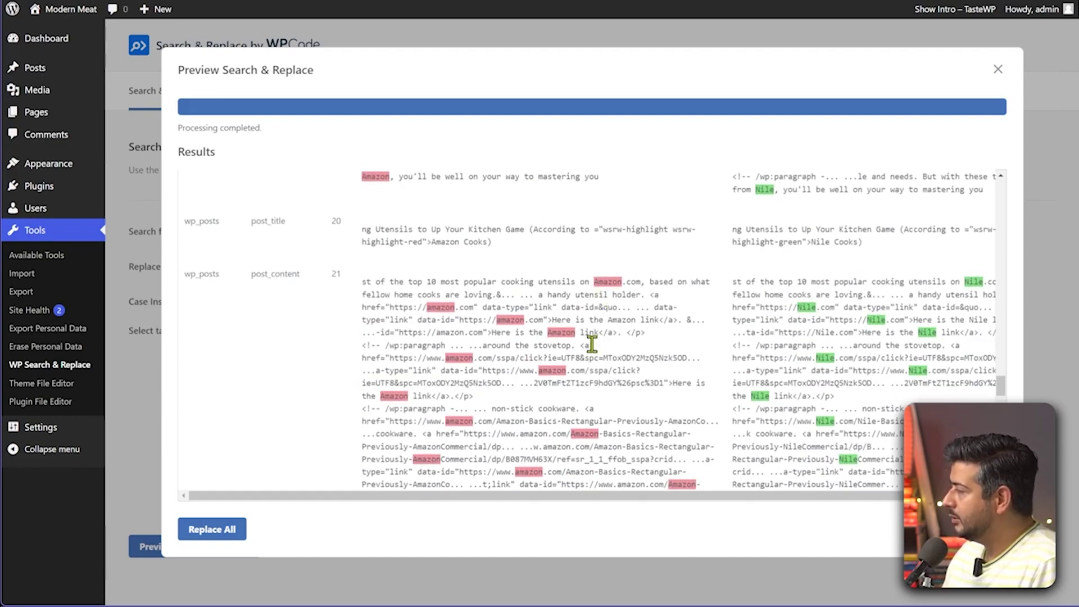
click(228, 539)
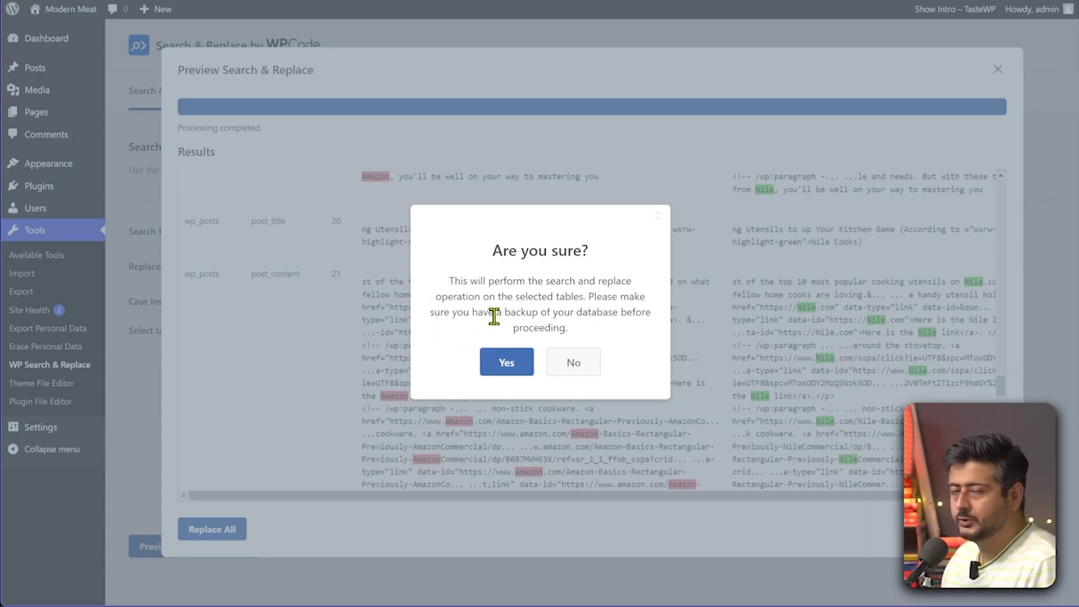
- Confirm the replacement with Yes and close the preview results
click(511, 372)
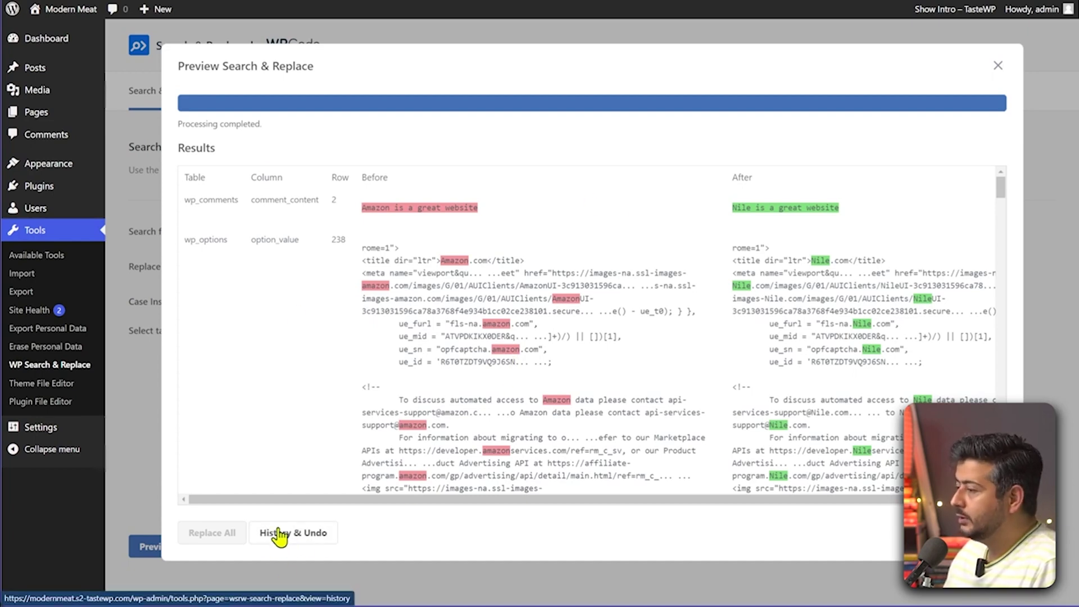
click(998, 65)
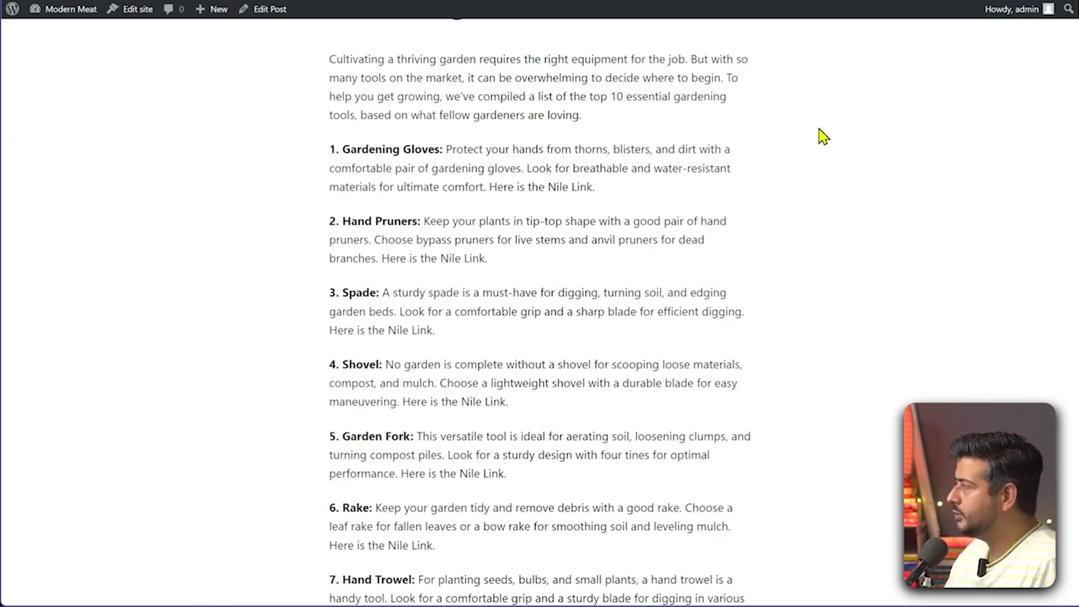
- Scroll through the gardening tools post, checking each link now reads 'Here is the Nile Link'
scroll(807, 180, up, 5)
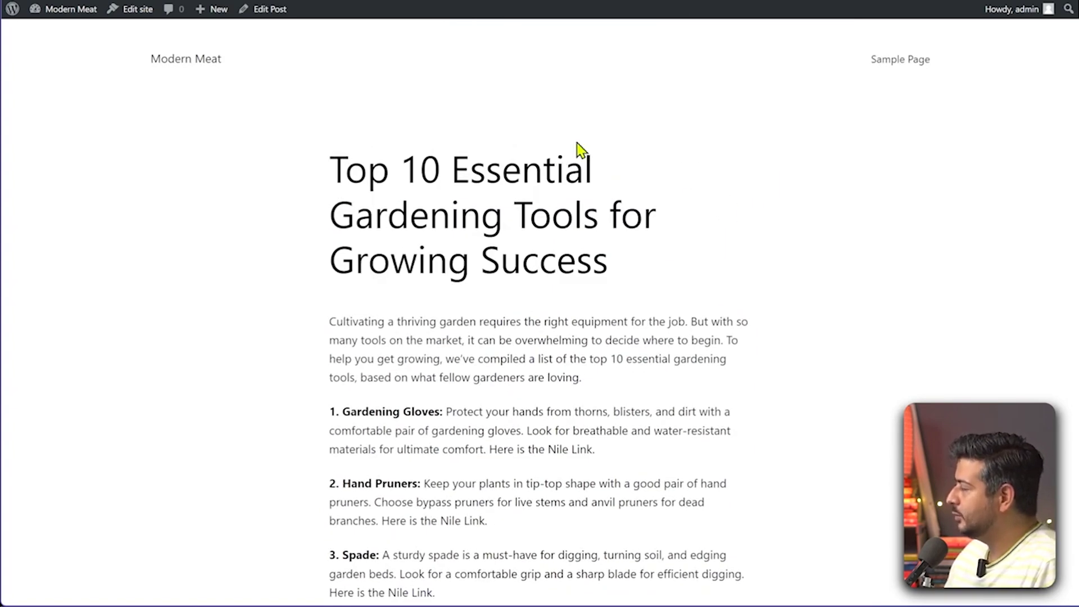
scroll(578, 149, down, 2)
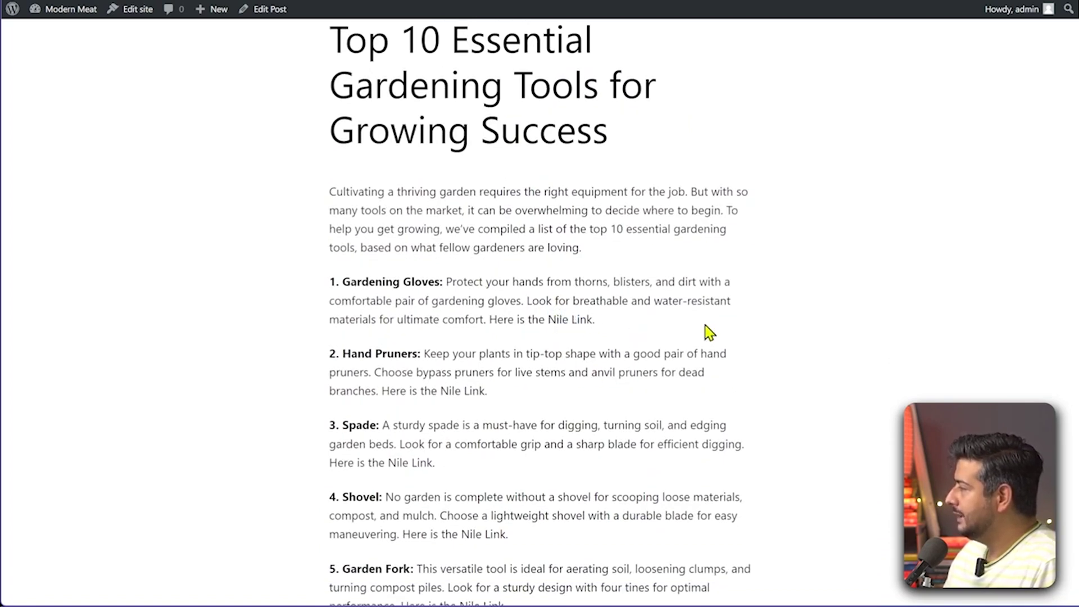
scroll(667, 327, down, 2)
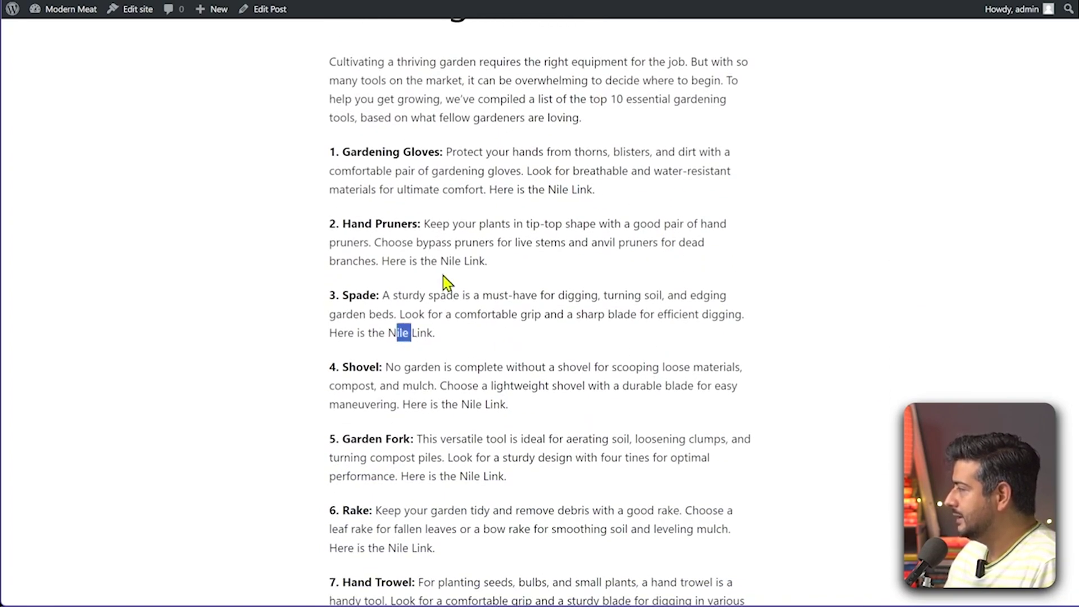
drag(440, 260, 469, 260)
scroll(535, 349, down, 2)
click(465, 270)
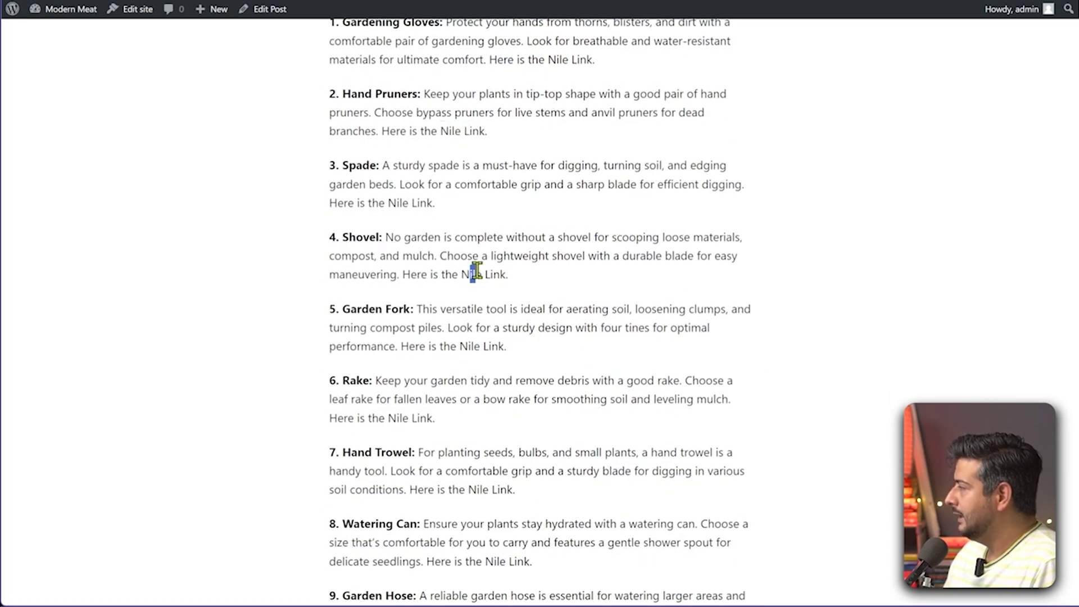
drag(459, 345, 479, 346)
scroll(531, 365, down, 3)
scroll(540, 368, down, 5)
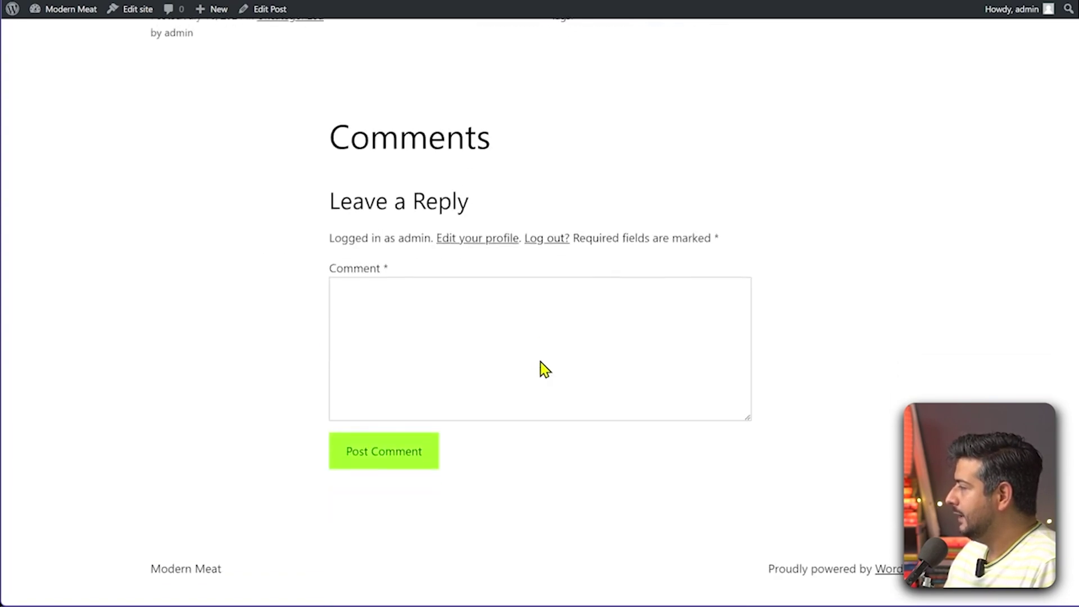
scroll(756, 281, up, 4)
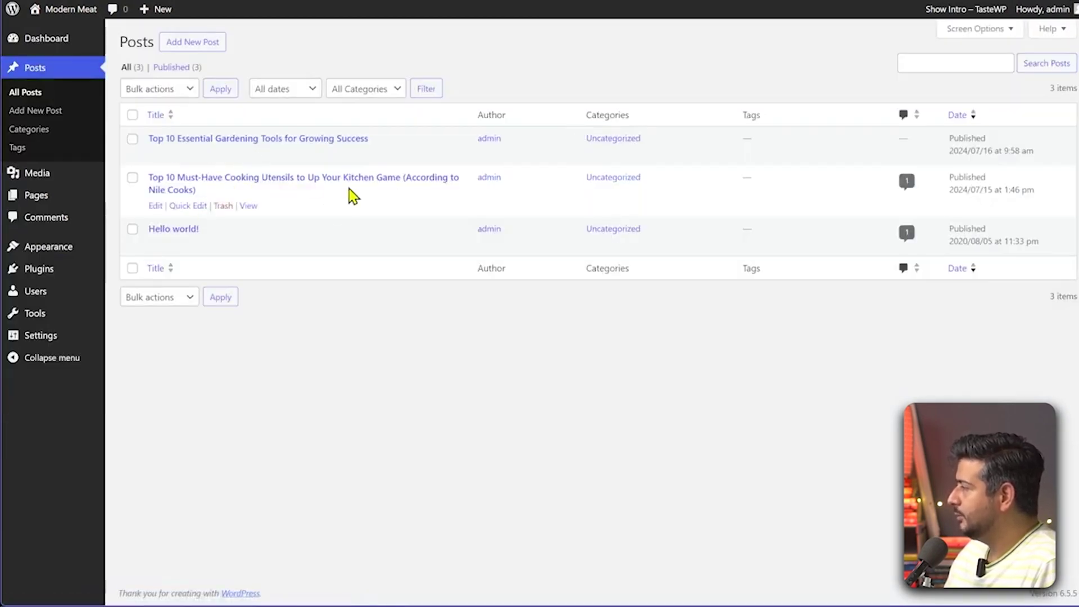
- View the live cooking utensils post, now showing 'Nile.com' and 'Here is the Nile link'
click(252, 206)
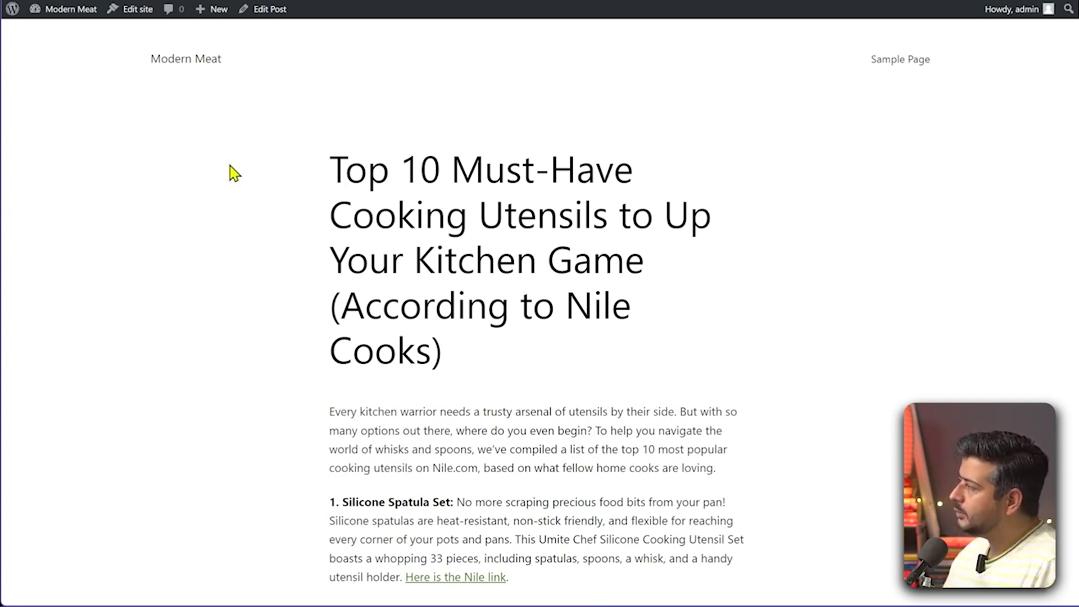
scroll(574, 212, down, 2)
double_click(574, 169)
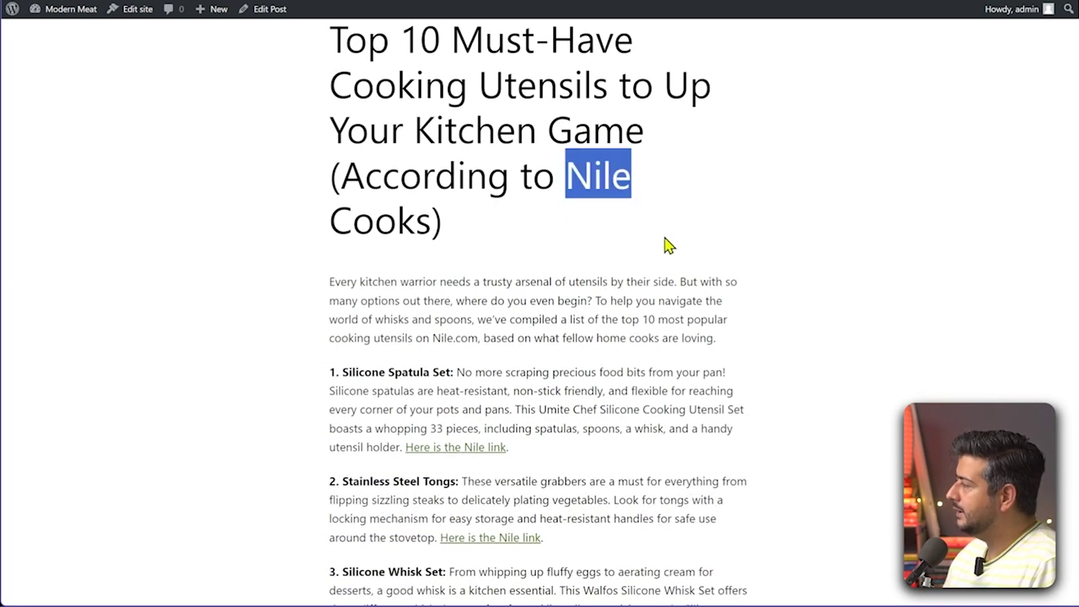
click(568, 277)
scroll(568, 277, down, 3)
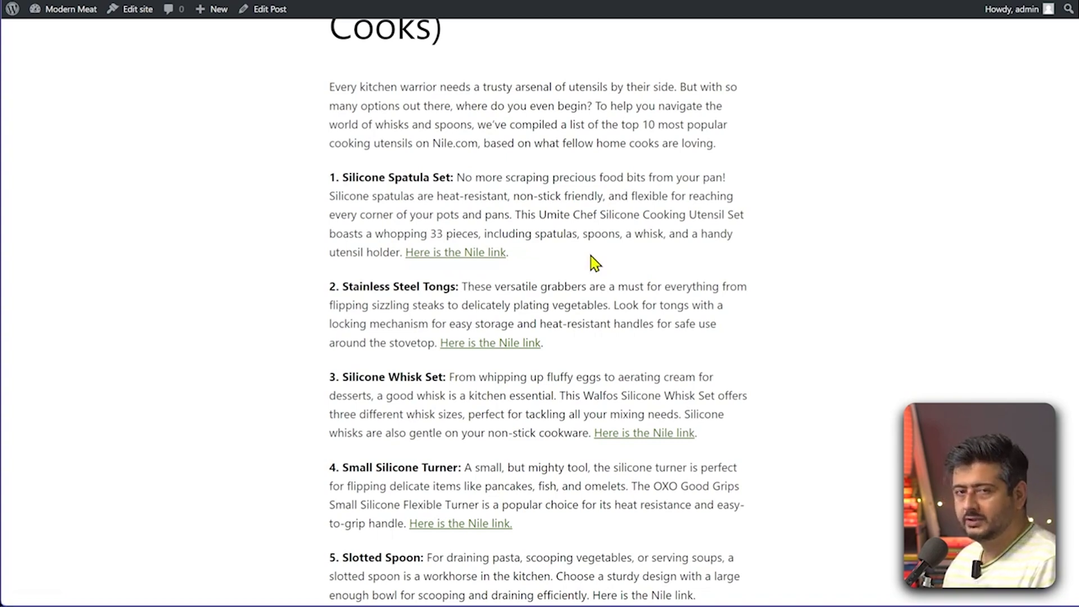
right_click(483, 256)
click(490, 264)
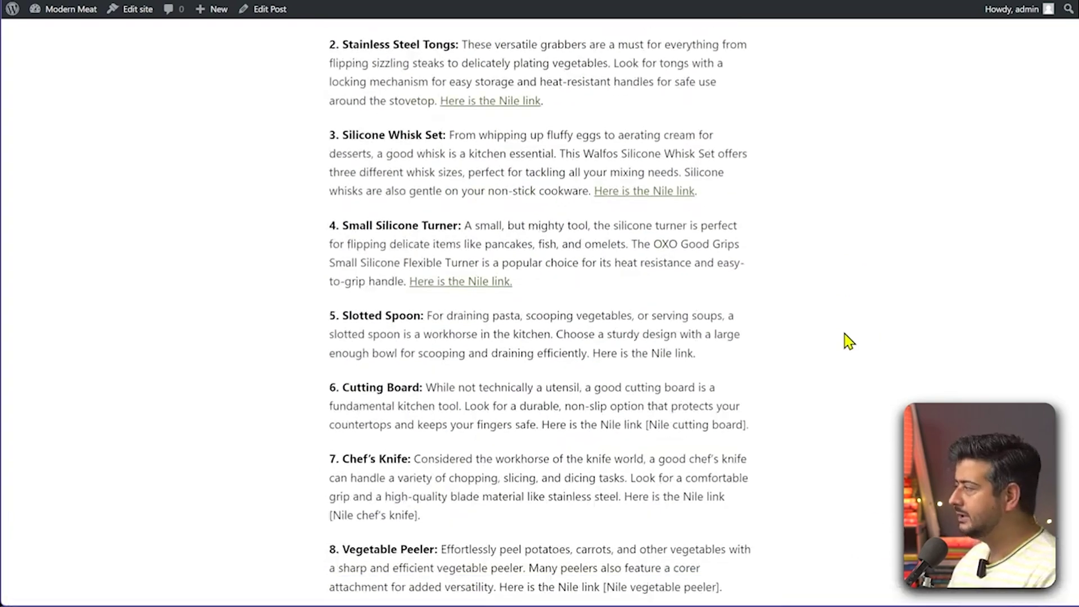
scroll(849, 341, down, 7)
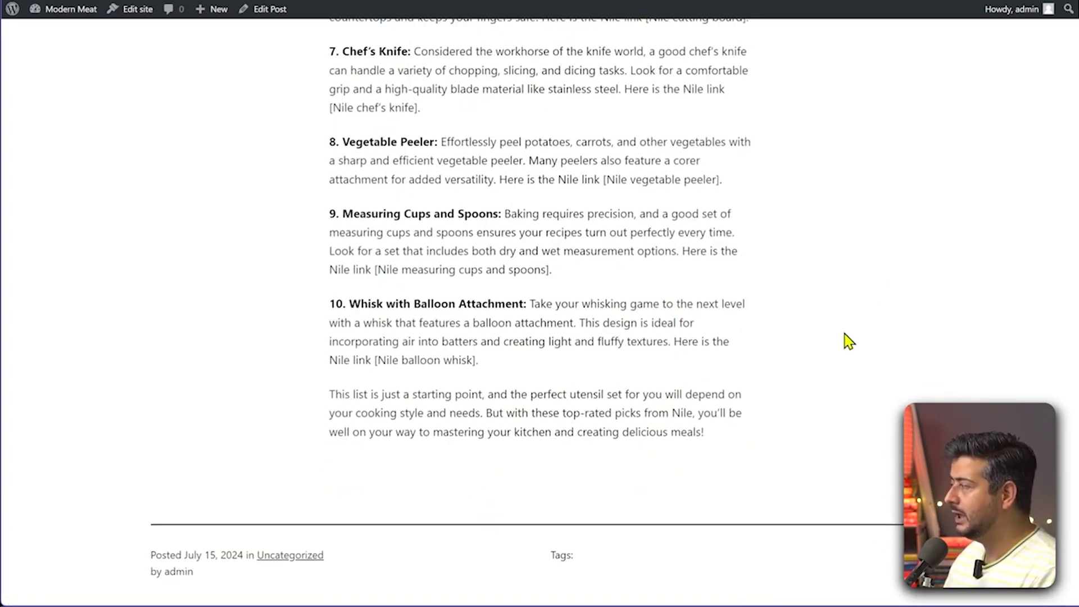
scroll(849, 341, down, 8)
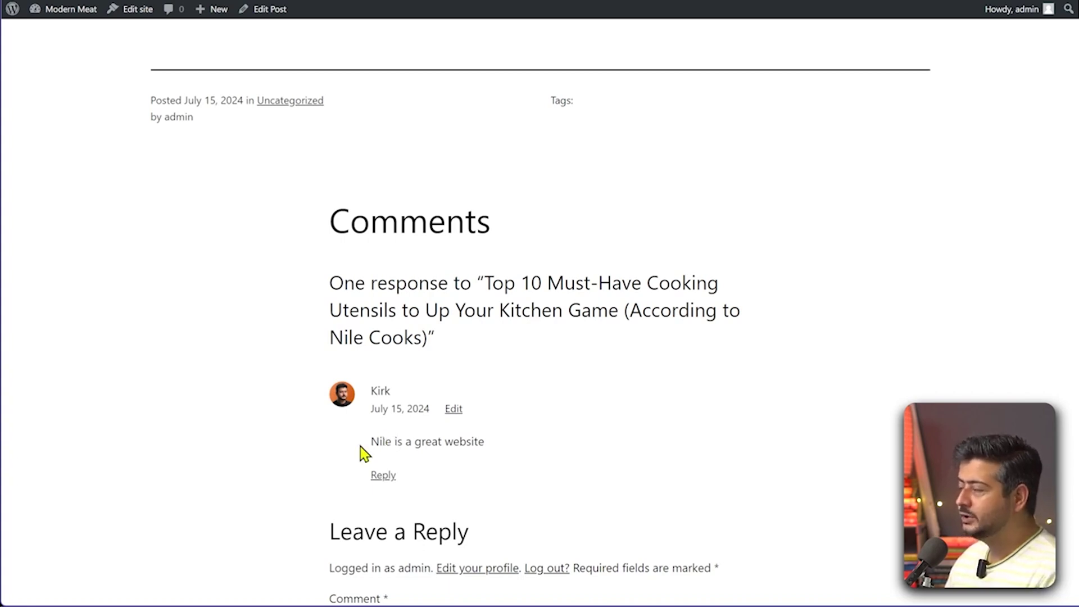
drag(364, 453, 457, 444)
click(542, 455)
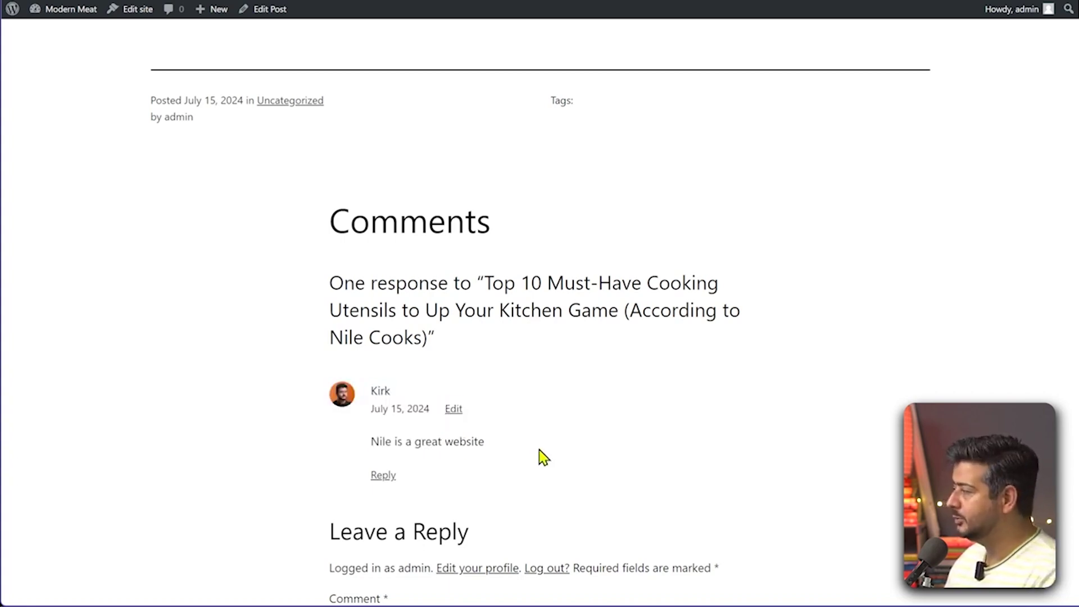